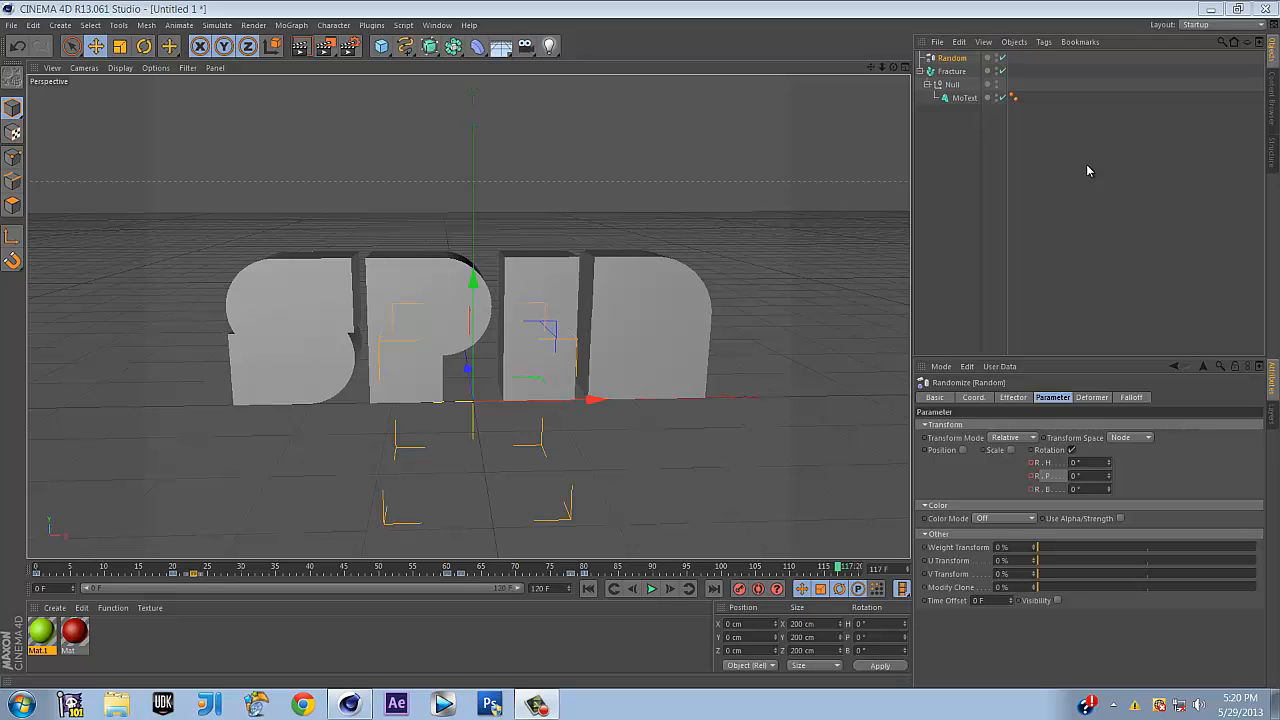
Minimize Cinema 4D and check the network connection status from the taskbar tray
click(1212, 10)
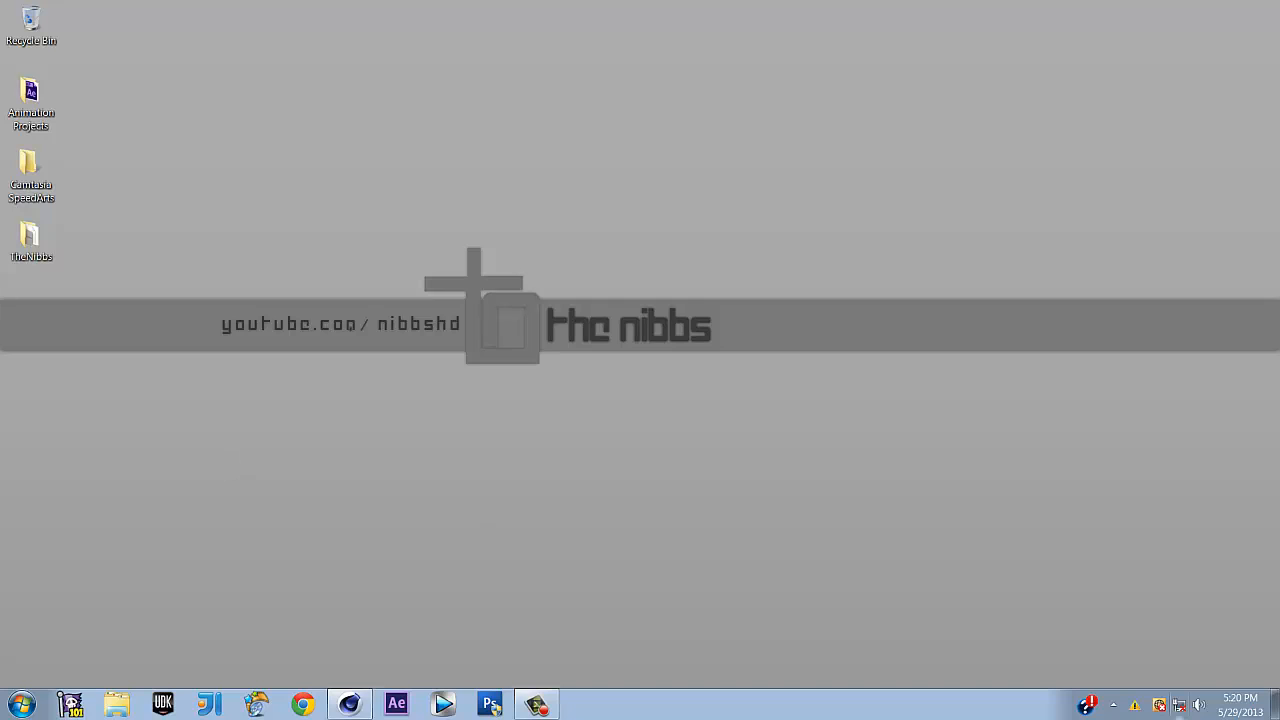
click(1179, 704)
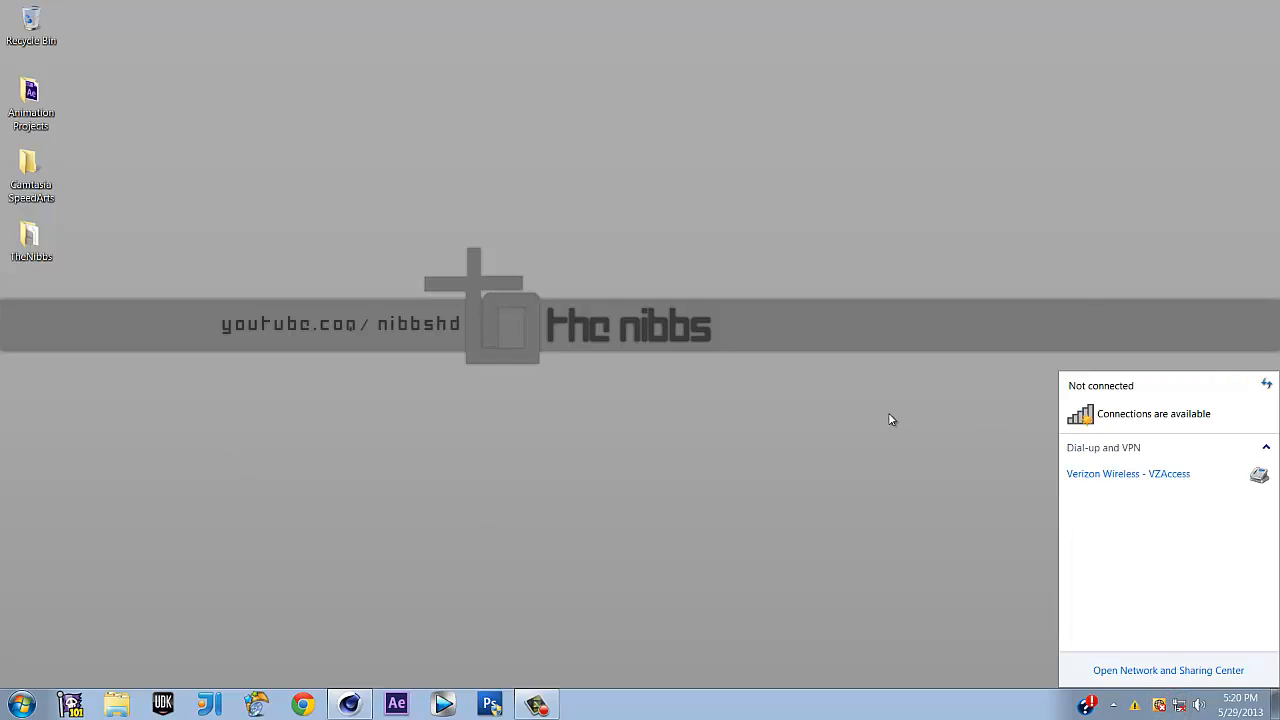
click(855, 431)
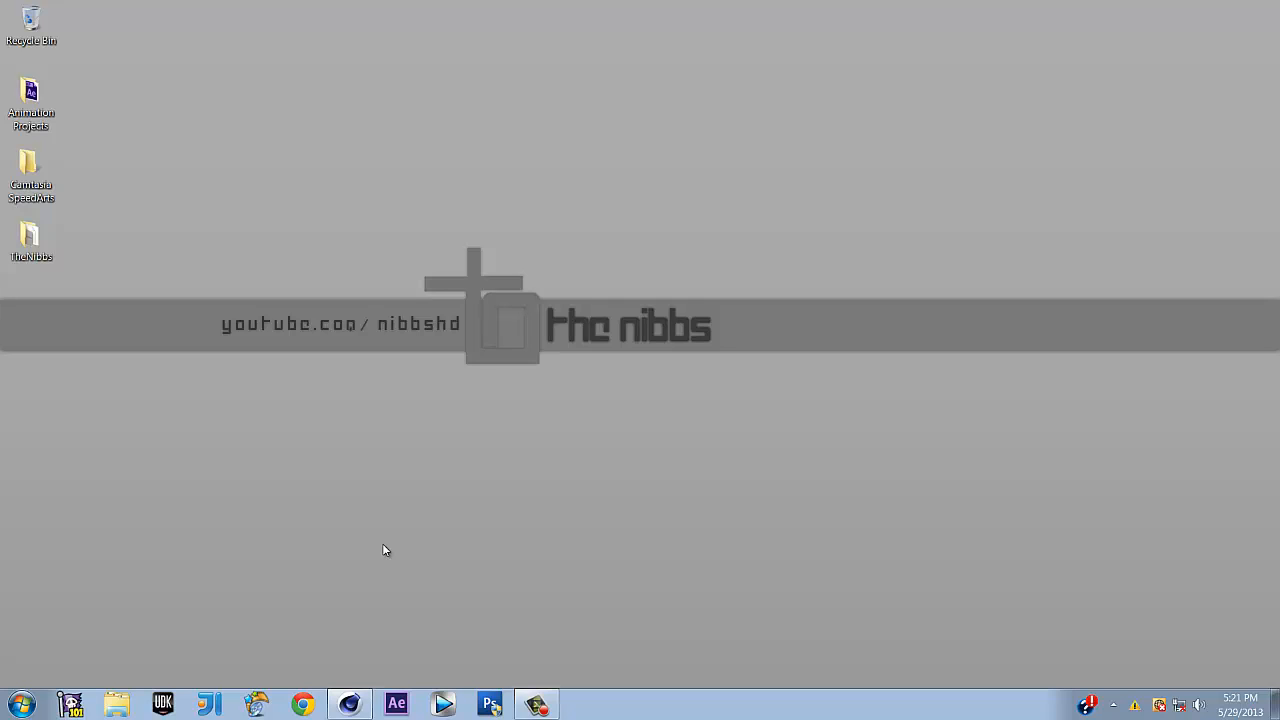
Restore Cinema 4D and inspect the red material and the green Mat.1 material
click(352, 700)
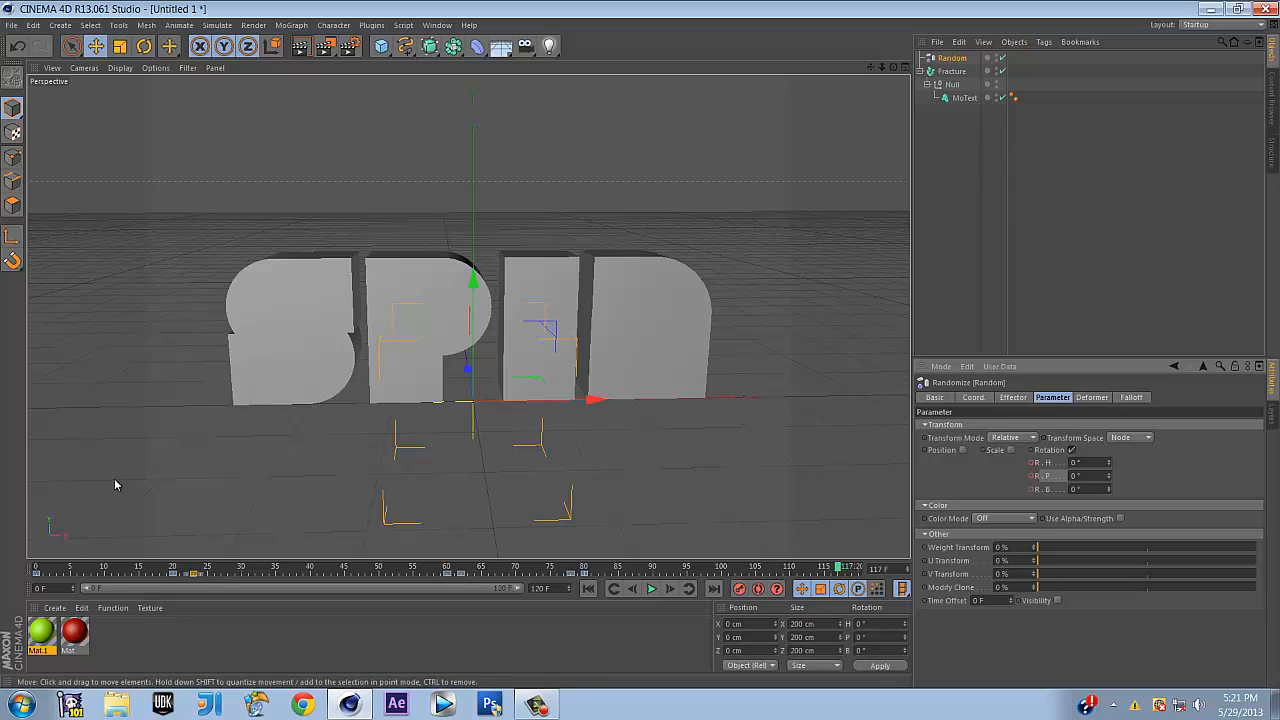
click(74, 631)
click(41, 631)
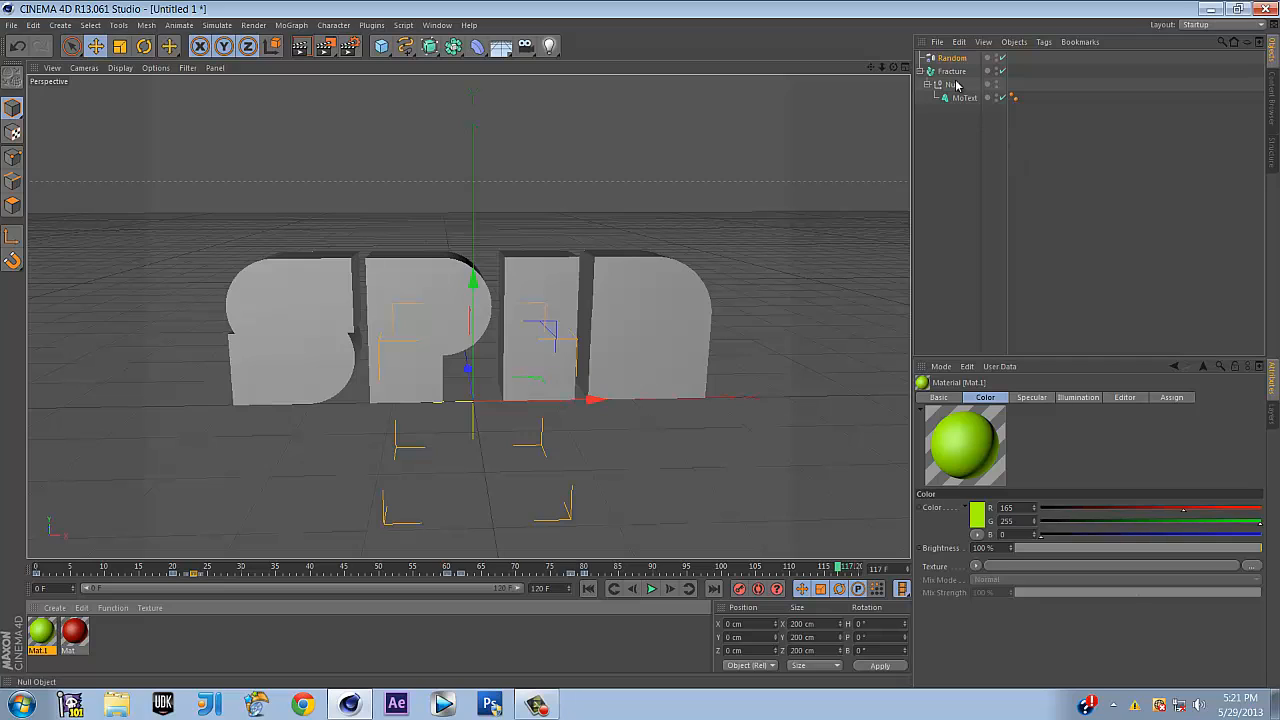
Select the Fracture object and the Random effector and cut them from the scene
click(920, 71)
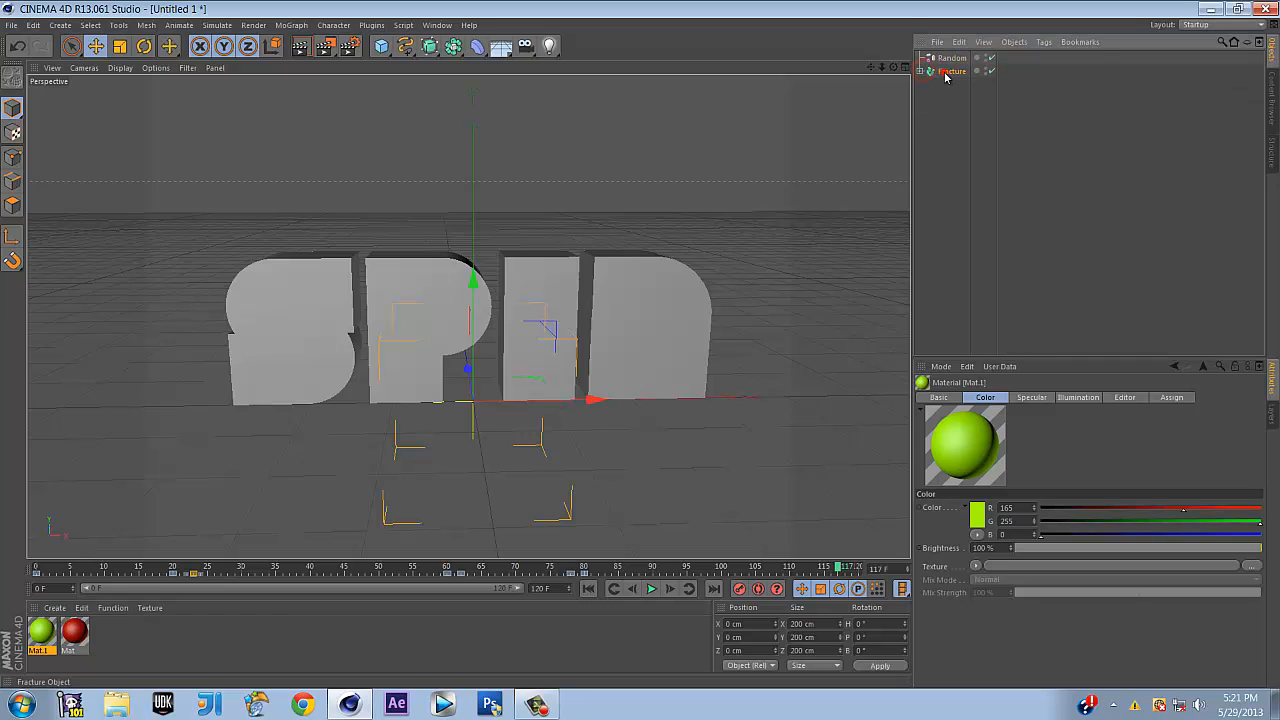
click(948, 71)
ctrl+click(950, 58)
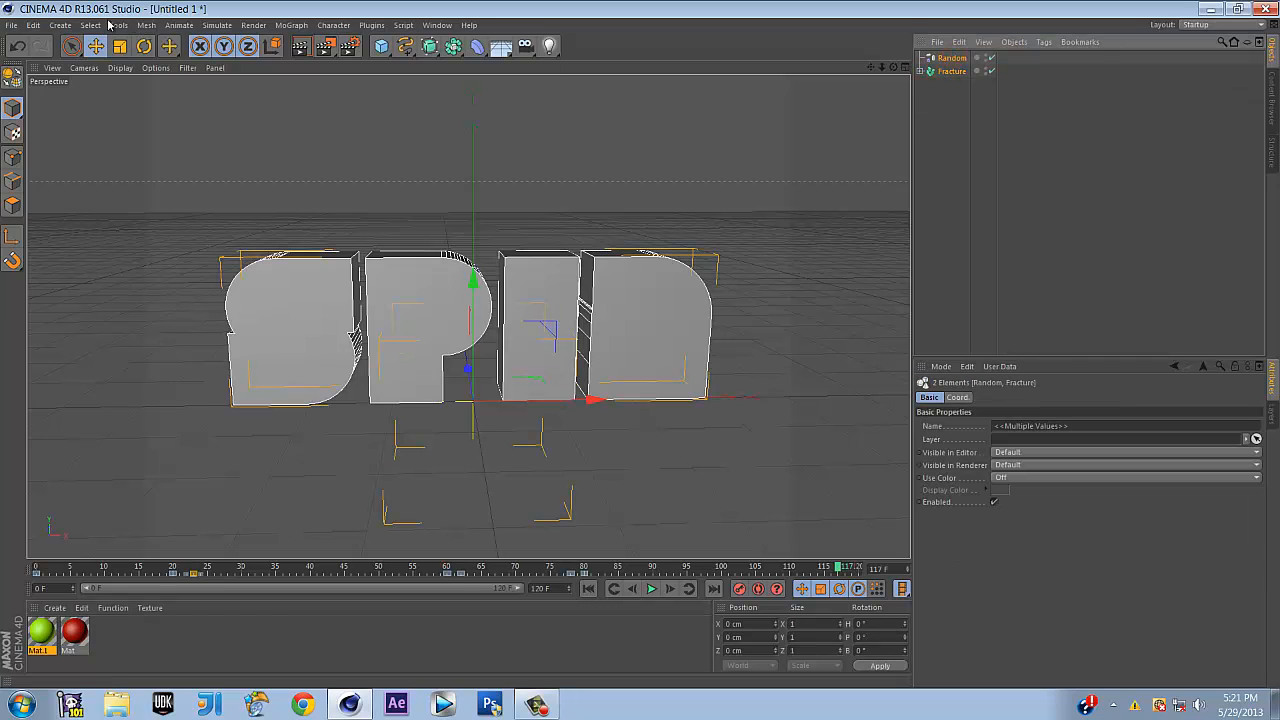
click(33, 25)
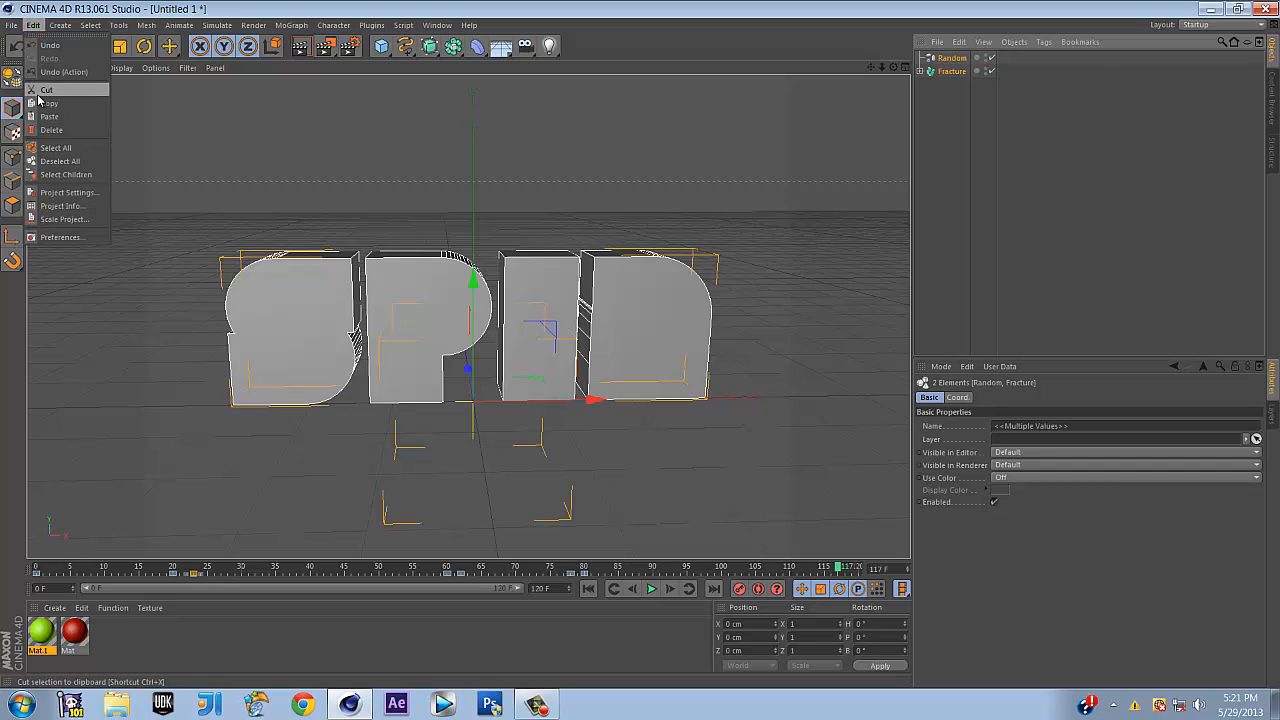
click(46, 90)
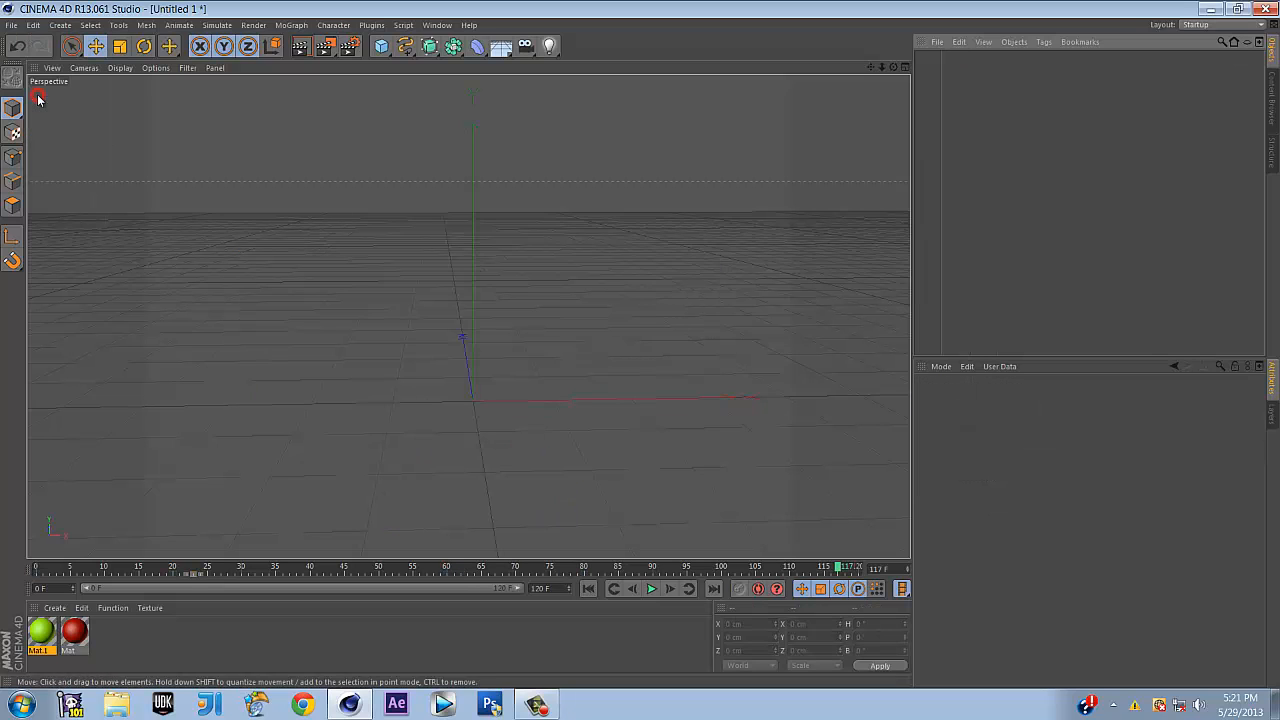
Add a MoGraph MoText object with its text set to SPIN
click(289, 26)
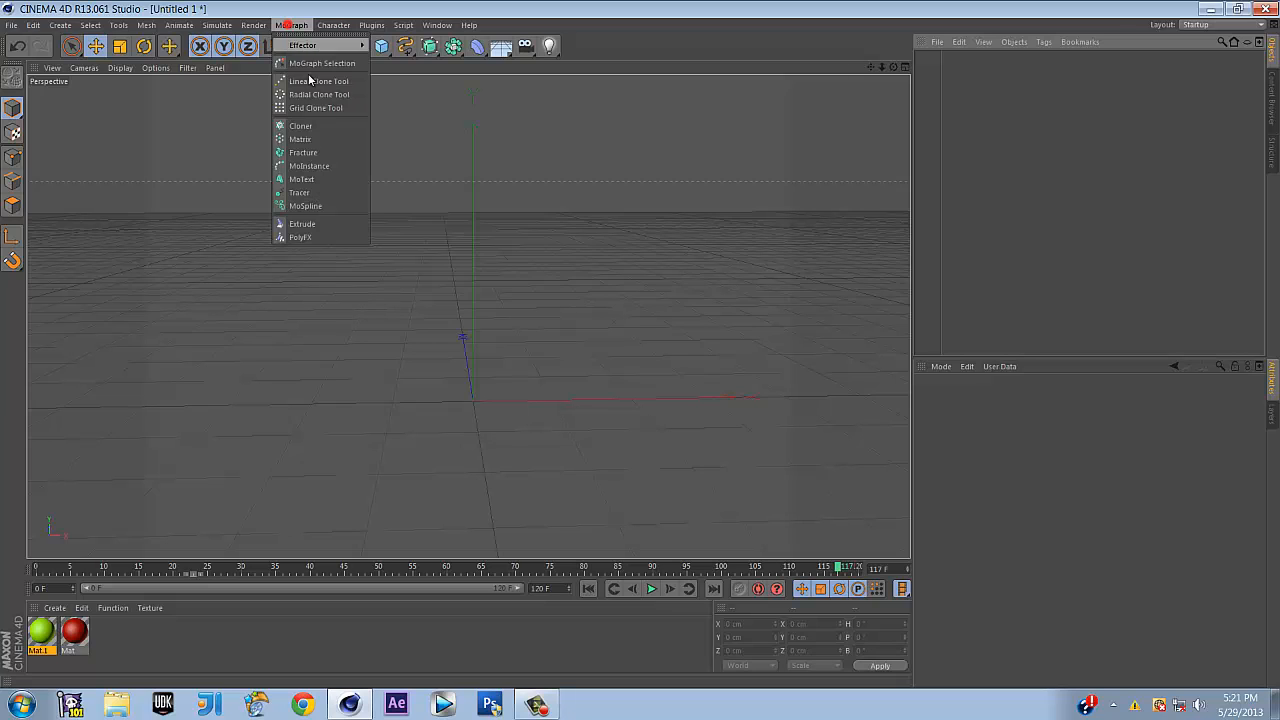
click(333, 178)
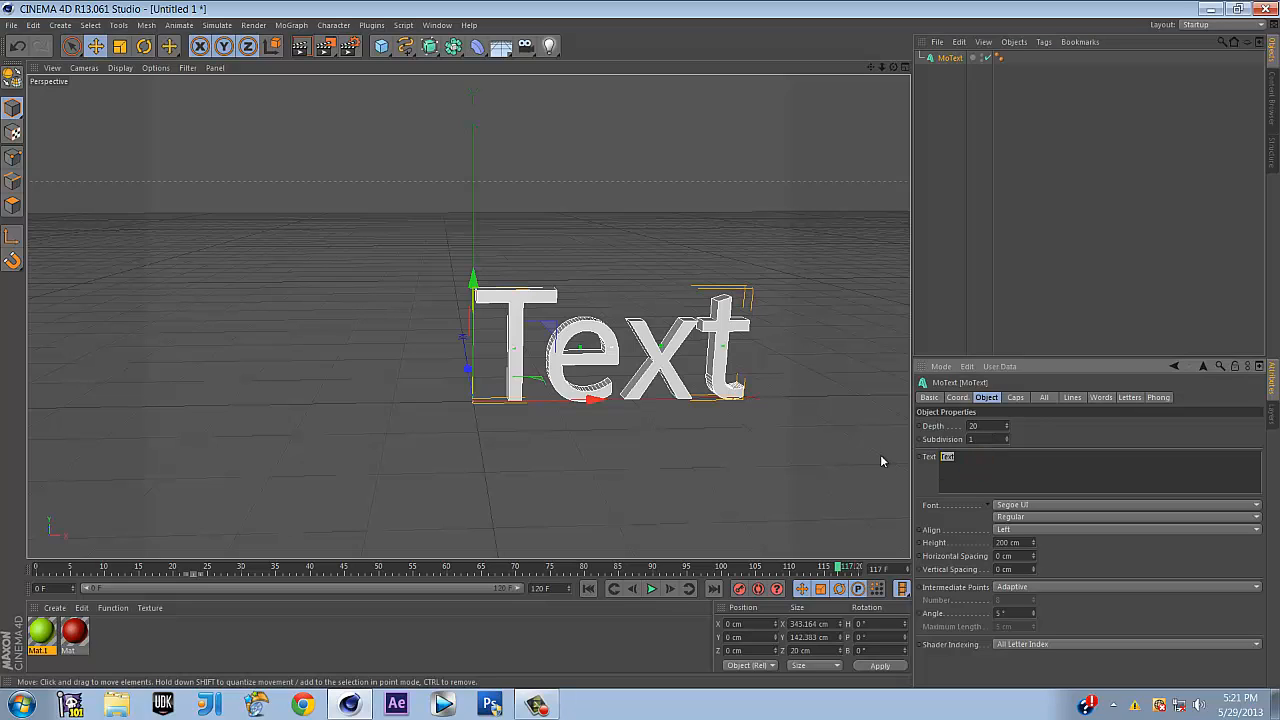
text(SPIN)
click(1043, 430)
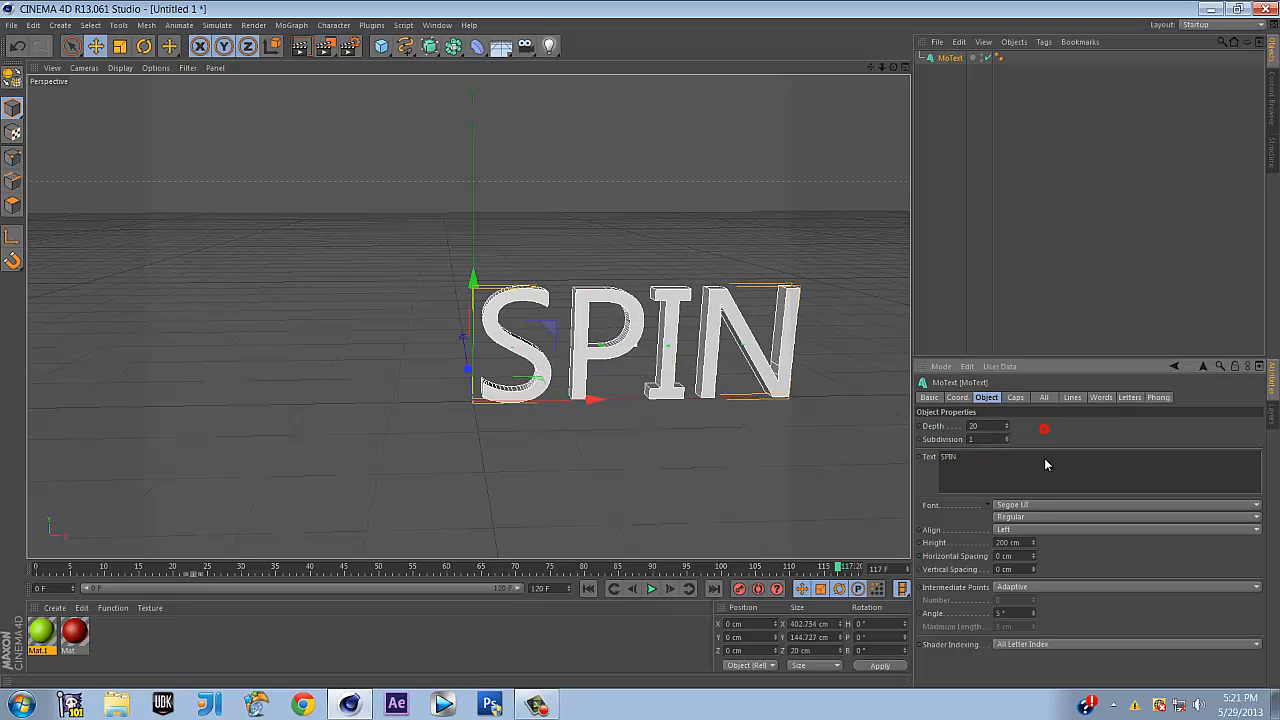
Align the SPIN text to Middle and set its horizontal spacing to 1 cm
click(1030, 530)
click(1030, 543)
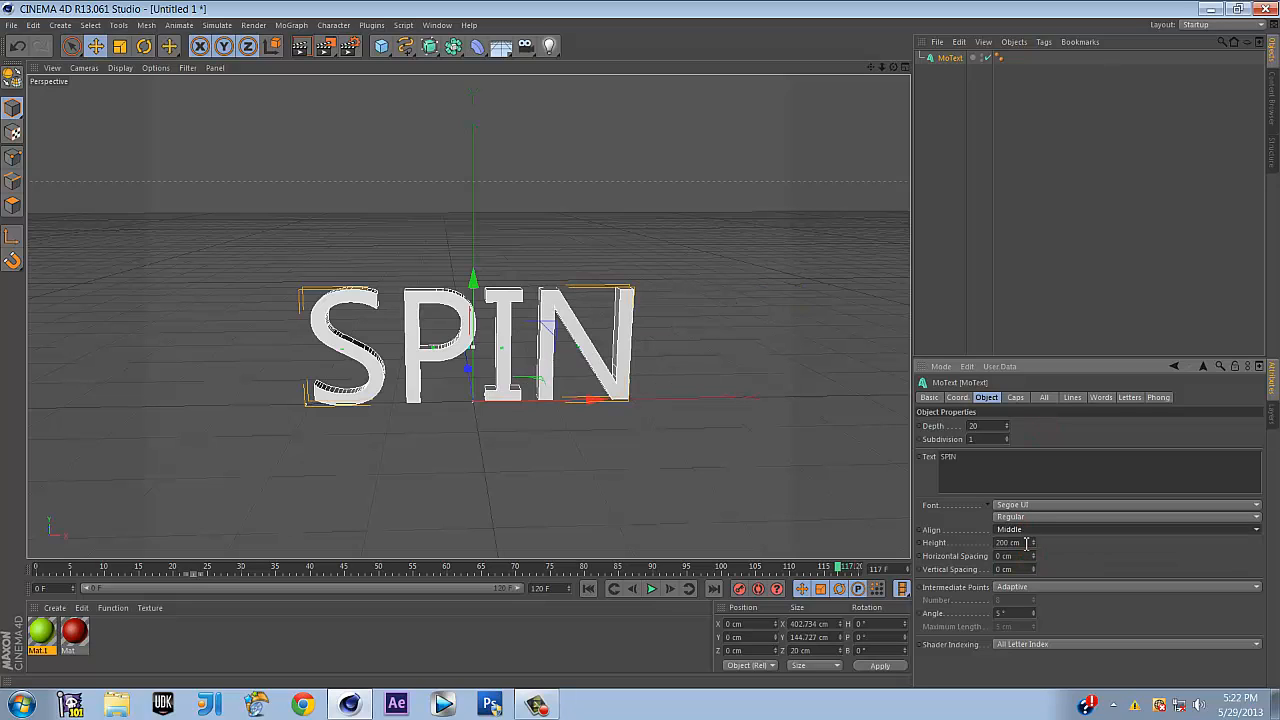
drag(1025, 556, 986, 559)
text(1)
key(Return)
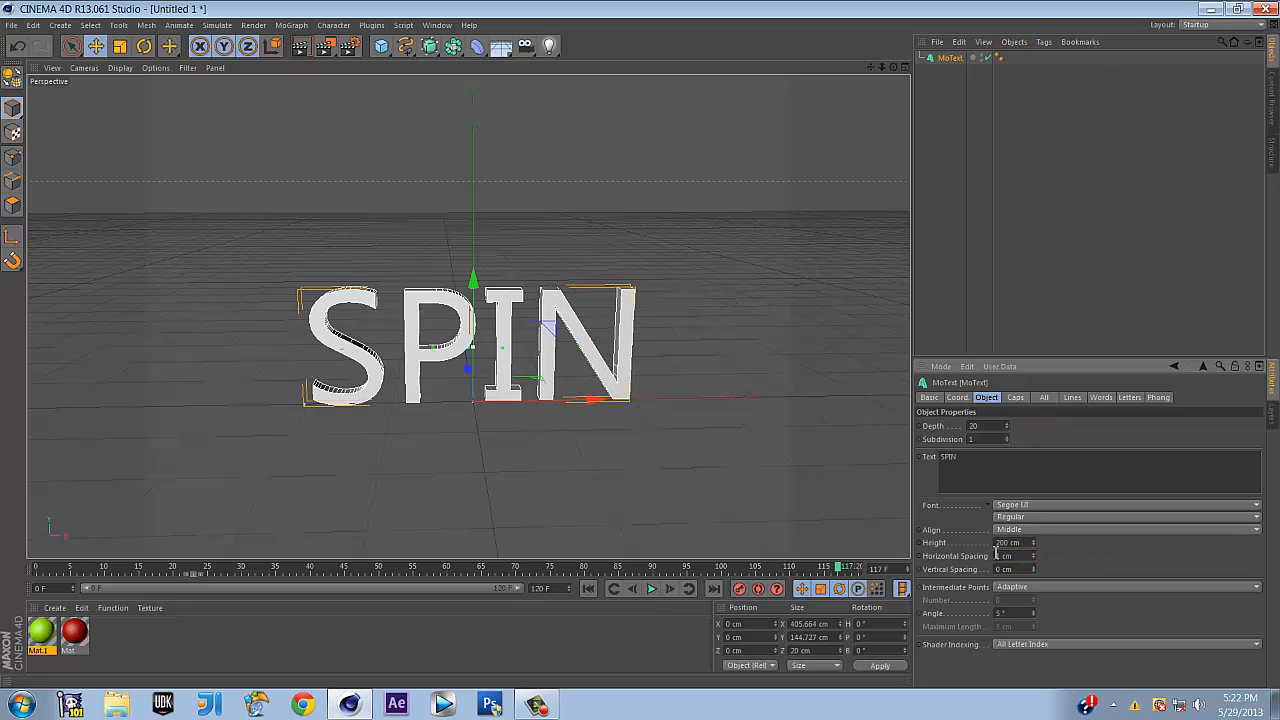
Change the MoText font to Bifurk
click(1017, 519)
click(1020, 507)
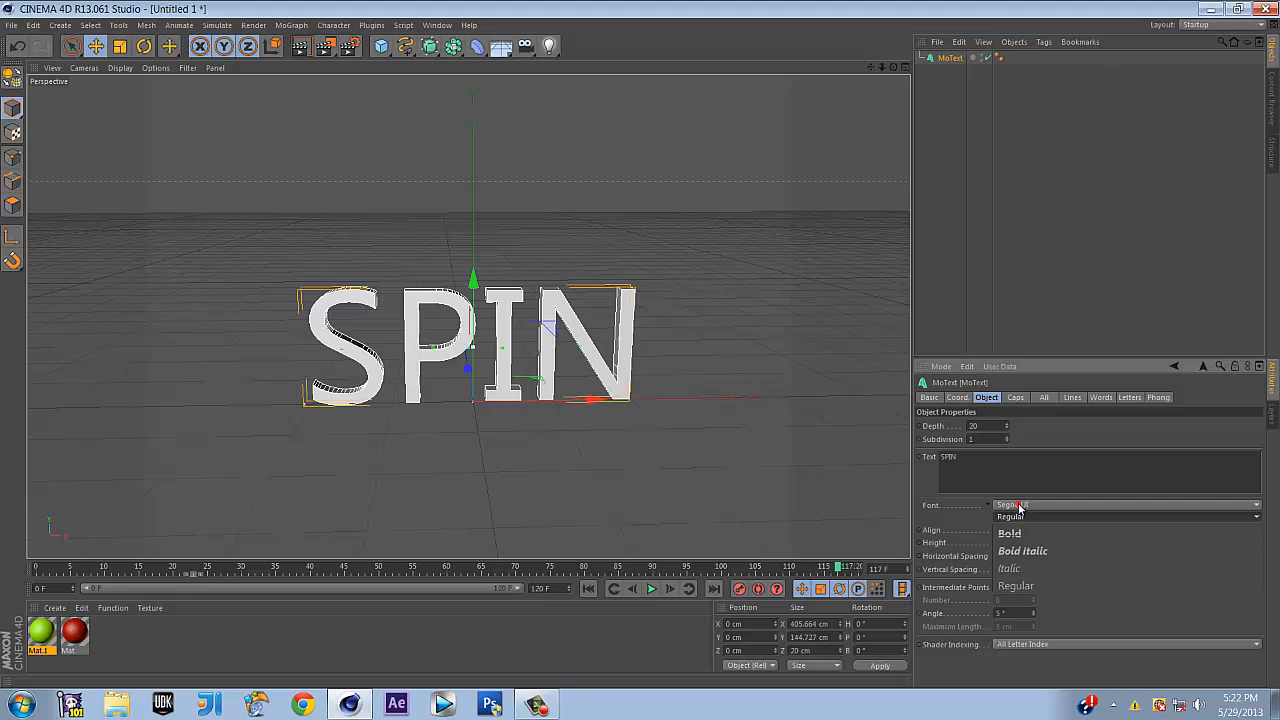
click(1020, 507)
scroll(1076, 513, up, 15)
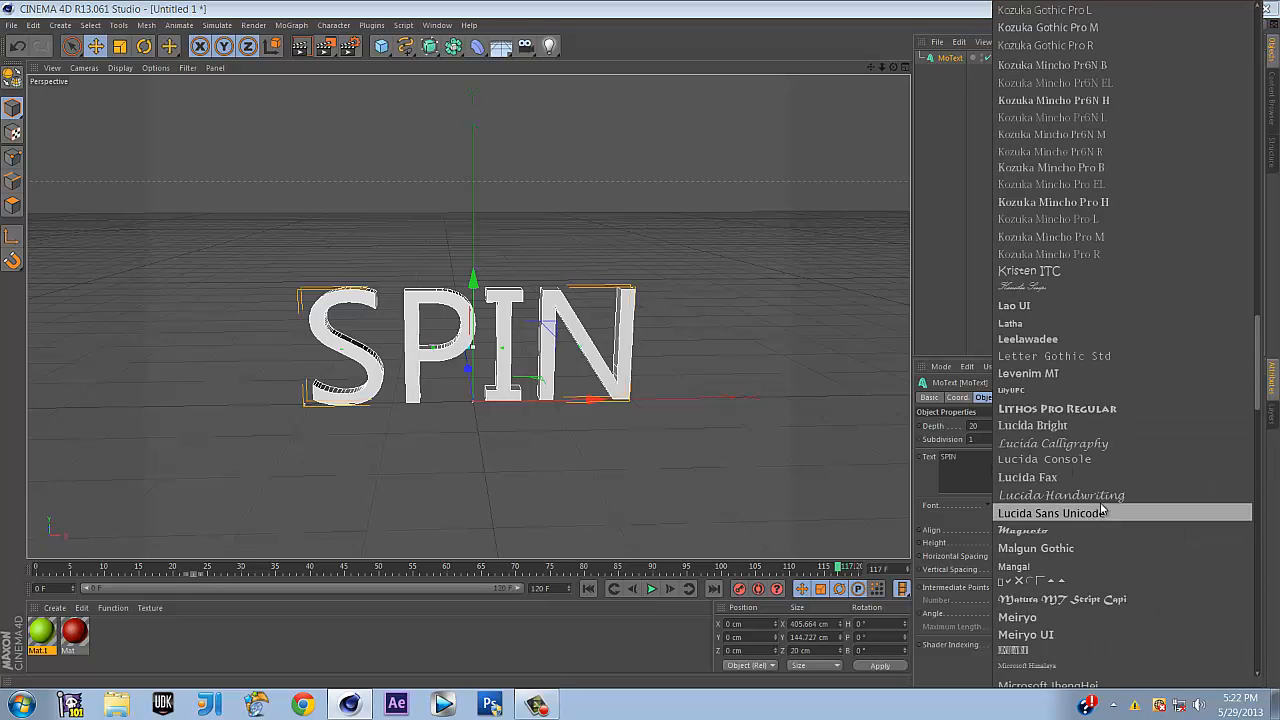
scroll(1097, 501, up, 10)
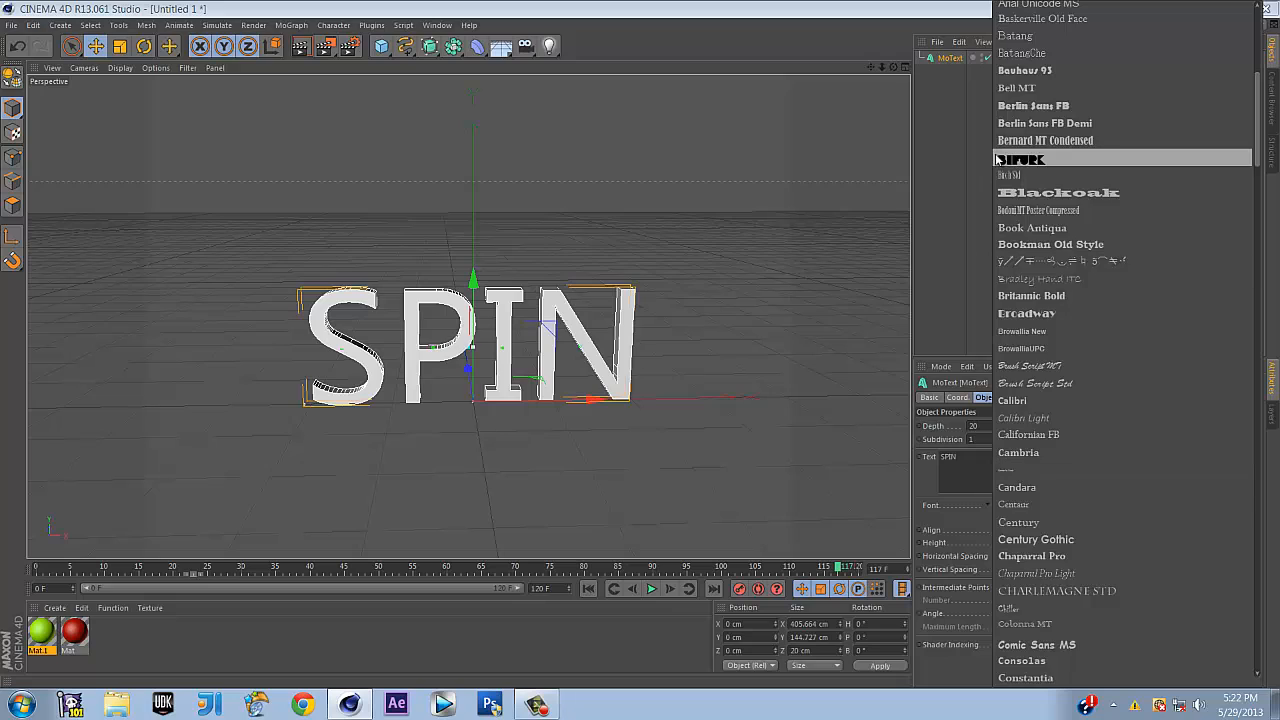
click(998, 156)
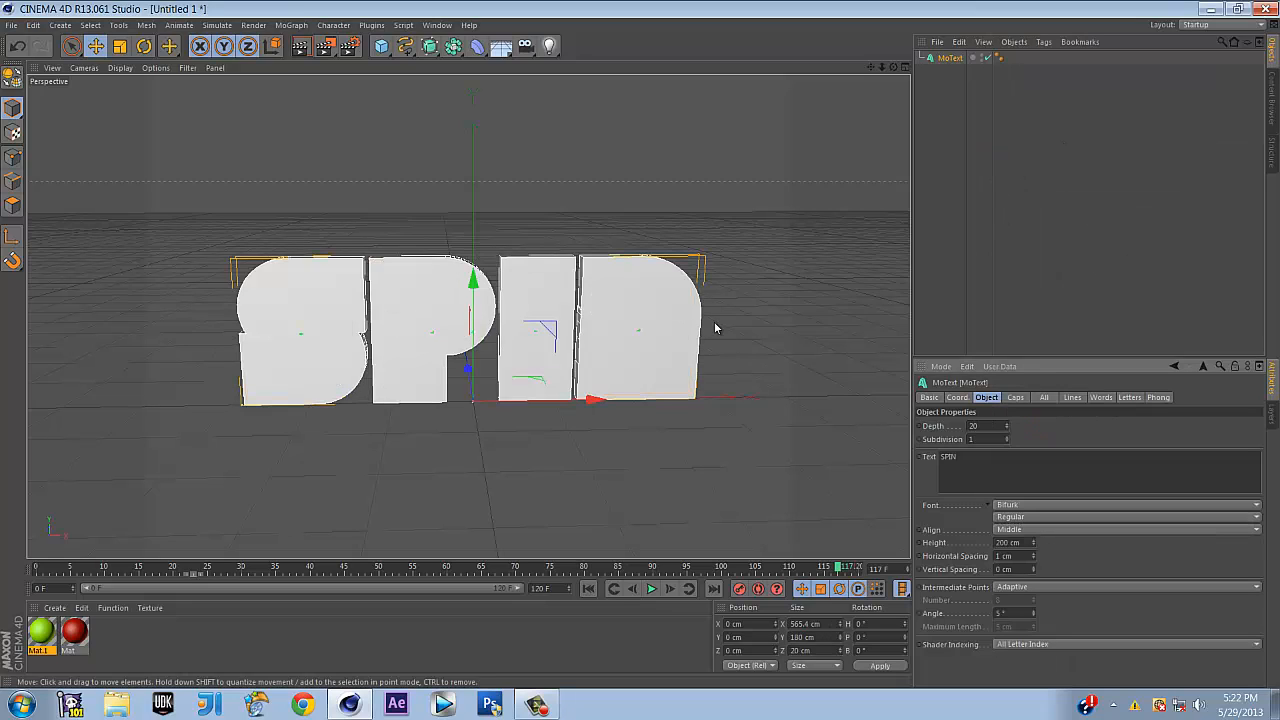
click(1016, 556)
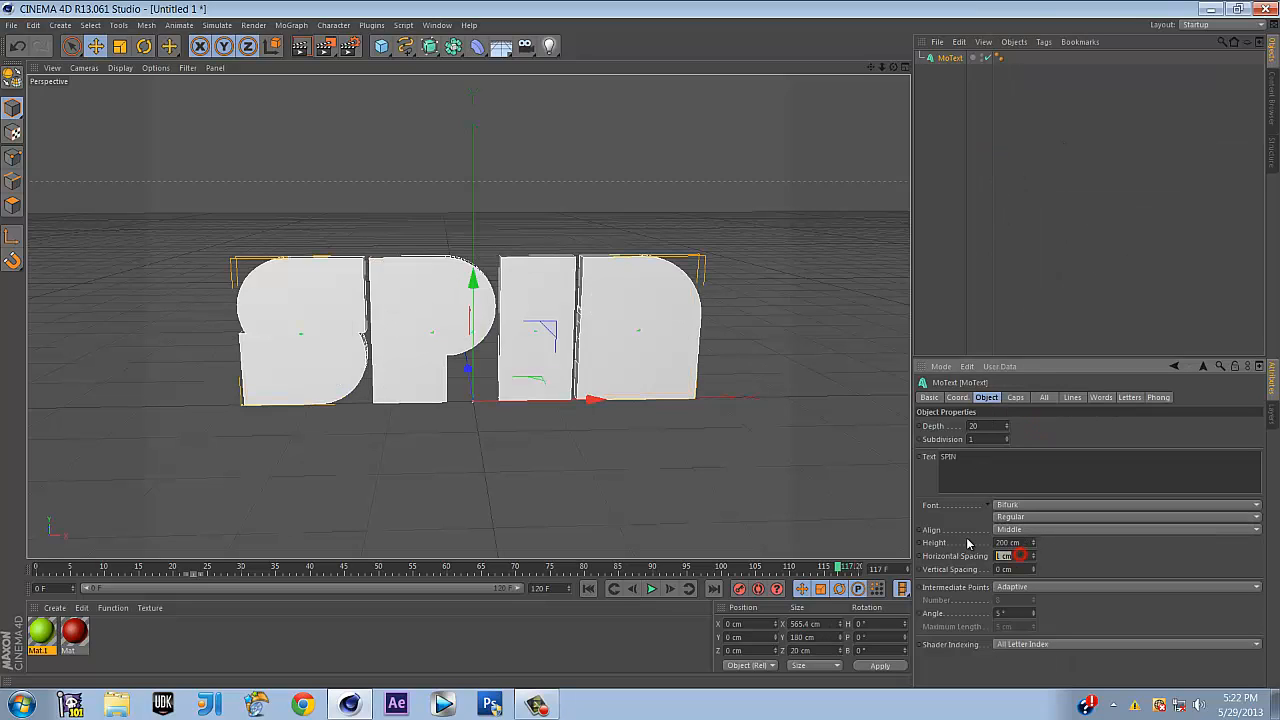
Enter 10 cm as the MoText horizontal letter spacing
text(10)
key(Return)
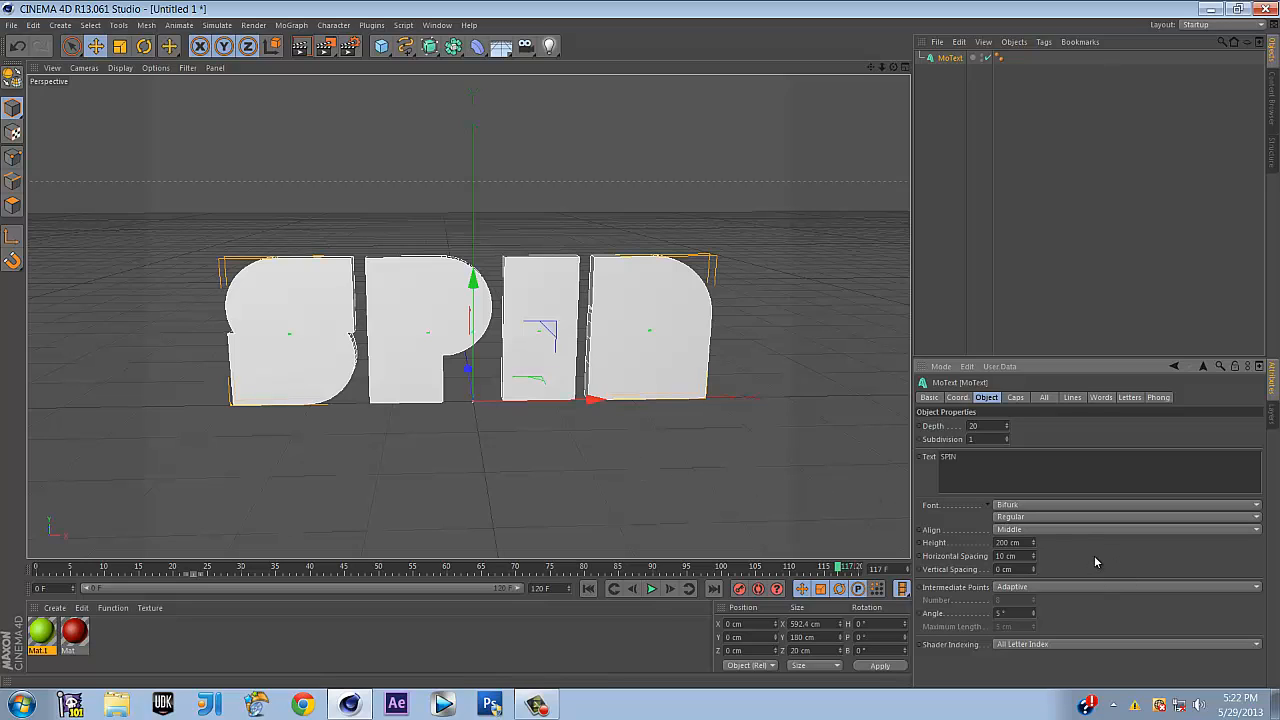
Try fillet caps on both ends of the MoText, with 3 start fillet steps
click(1016, 399)
click(1006, 425)
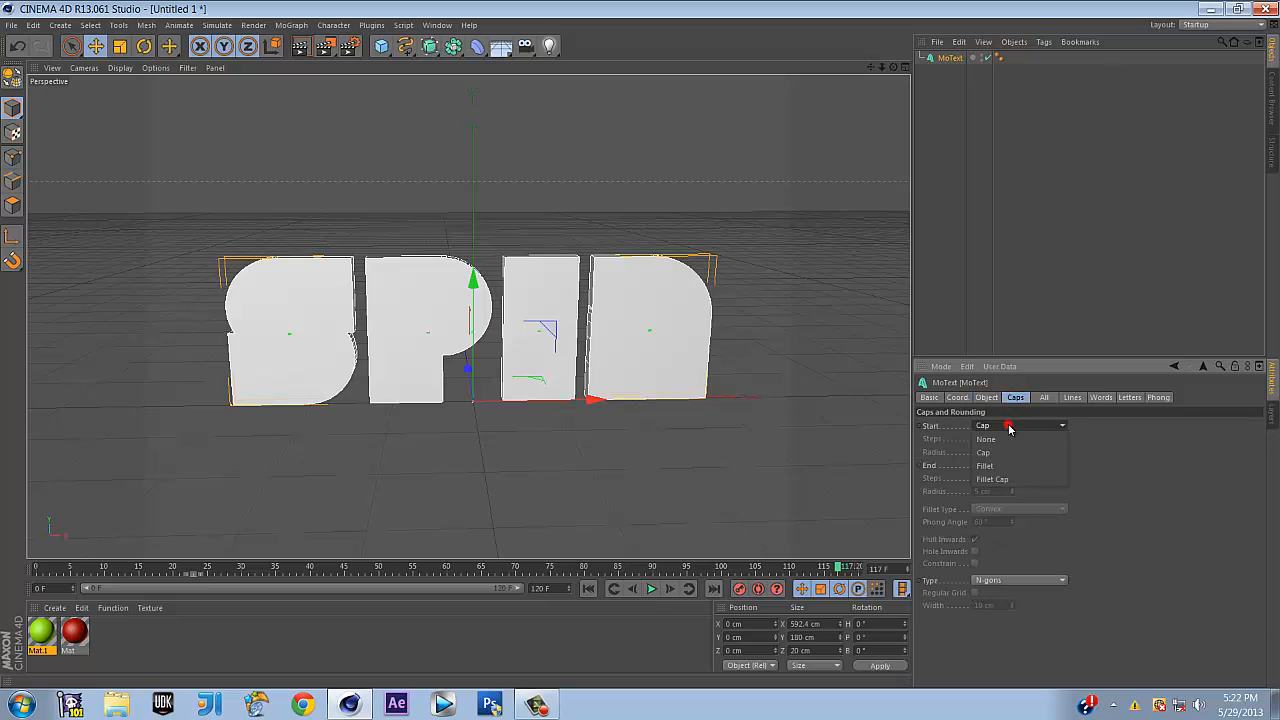
click(1021, 480)
click(1020, 465)
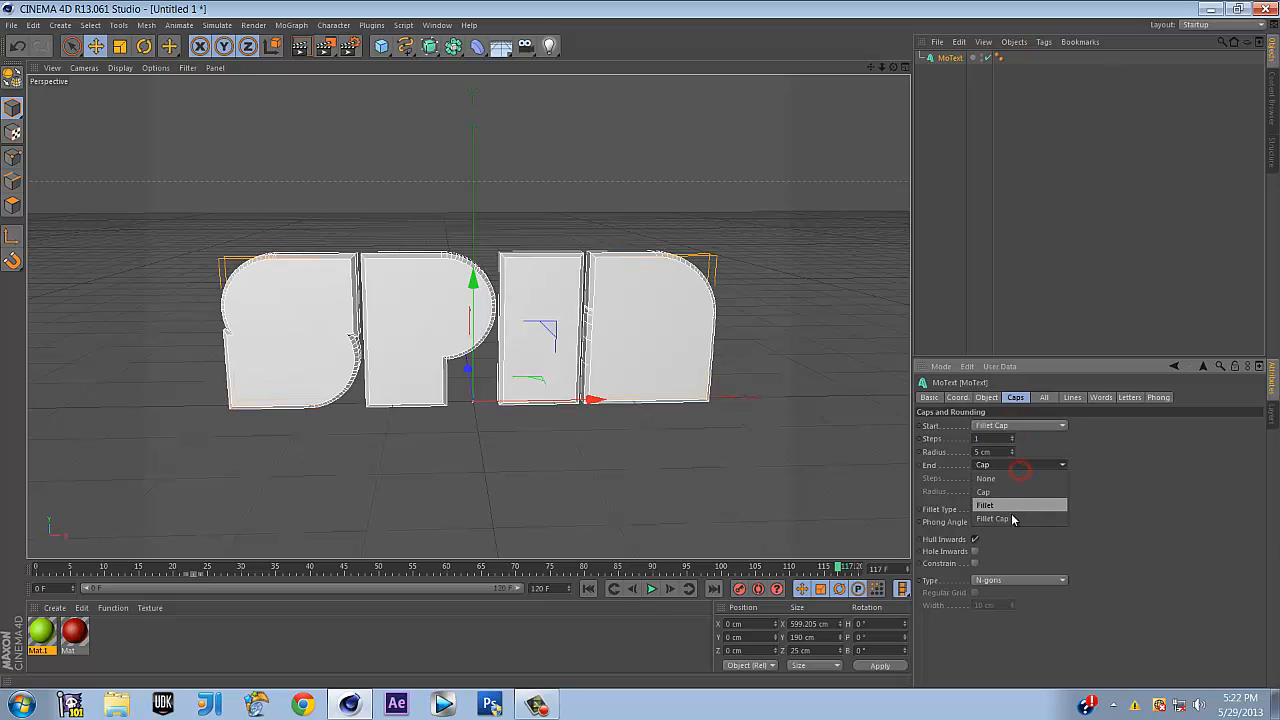
click(1011, 517)
drag(1002, 441, 924, 438)
text(3)
key(Tab)
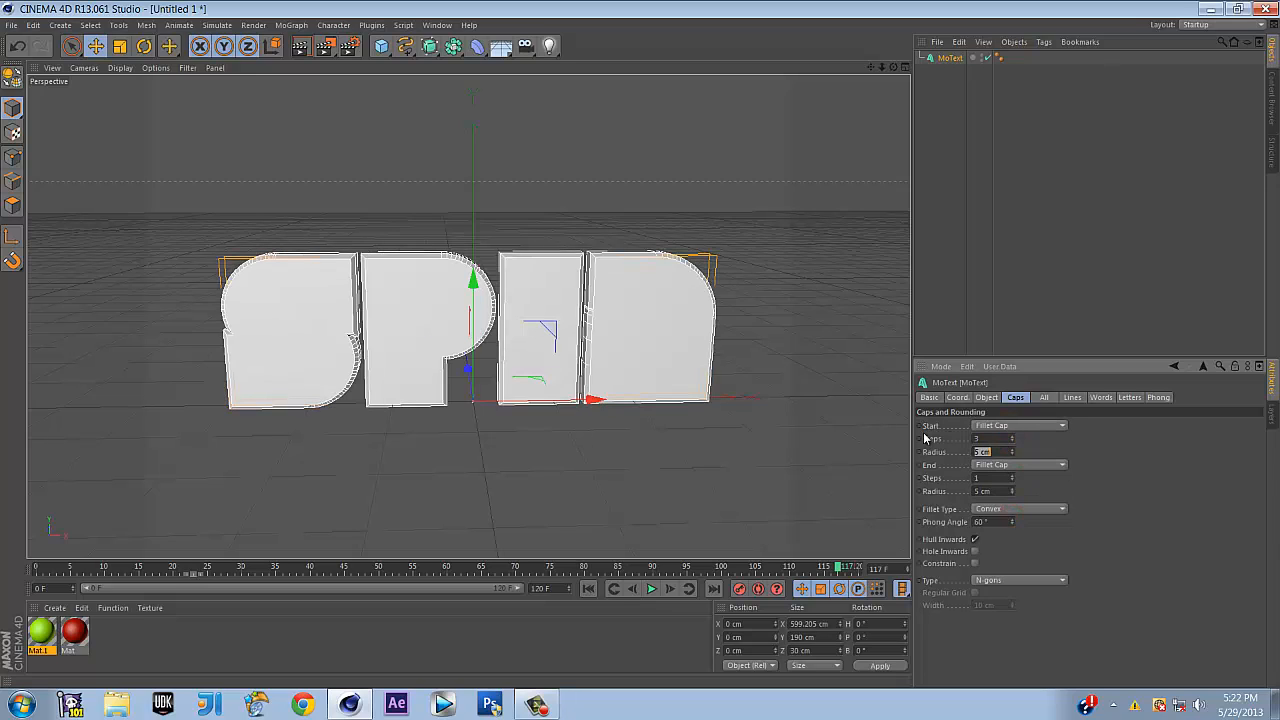
key(Tab)
key(Tab)
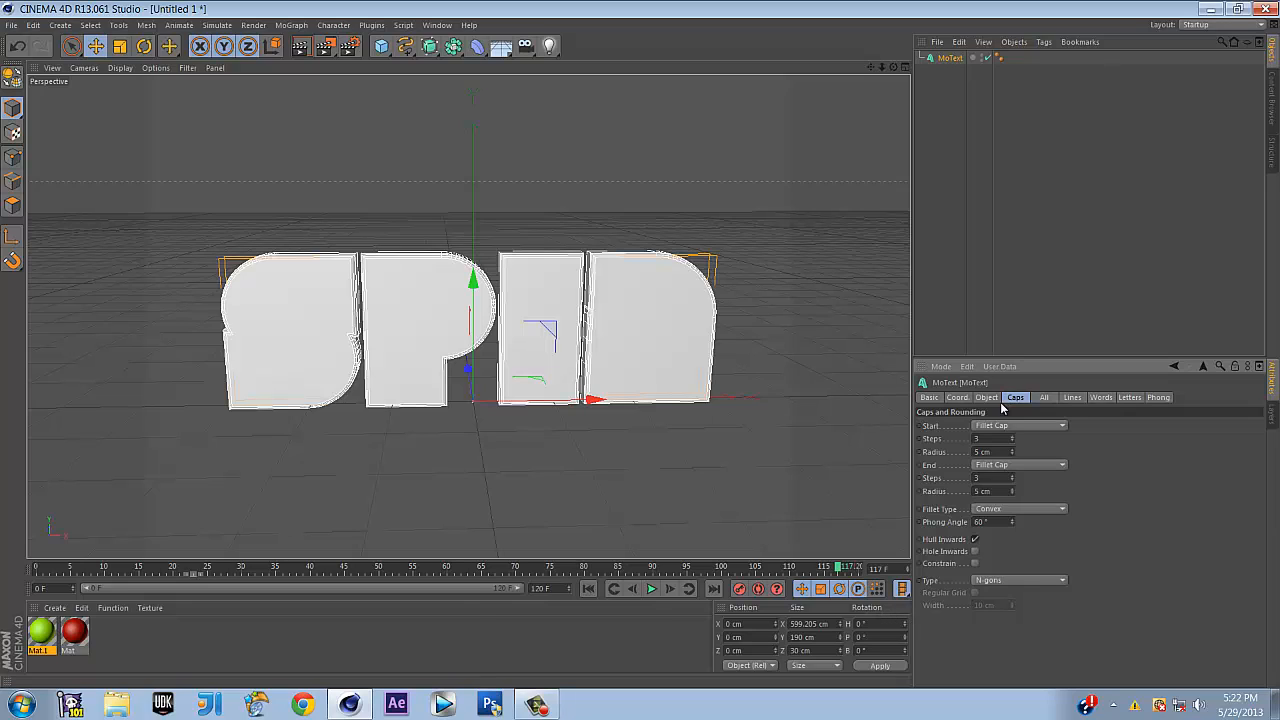
Switch the MoText start and end caps to plain Cap
click(992, 438)
click(990, 426)
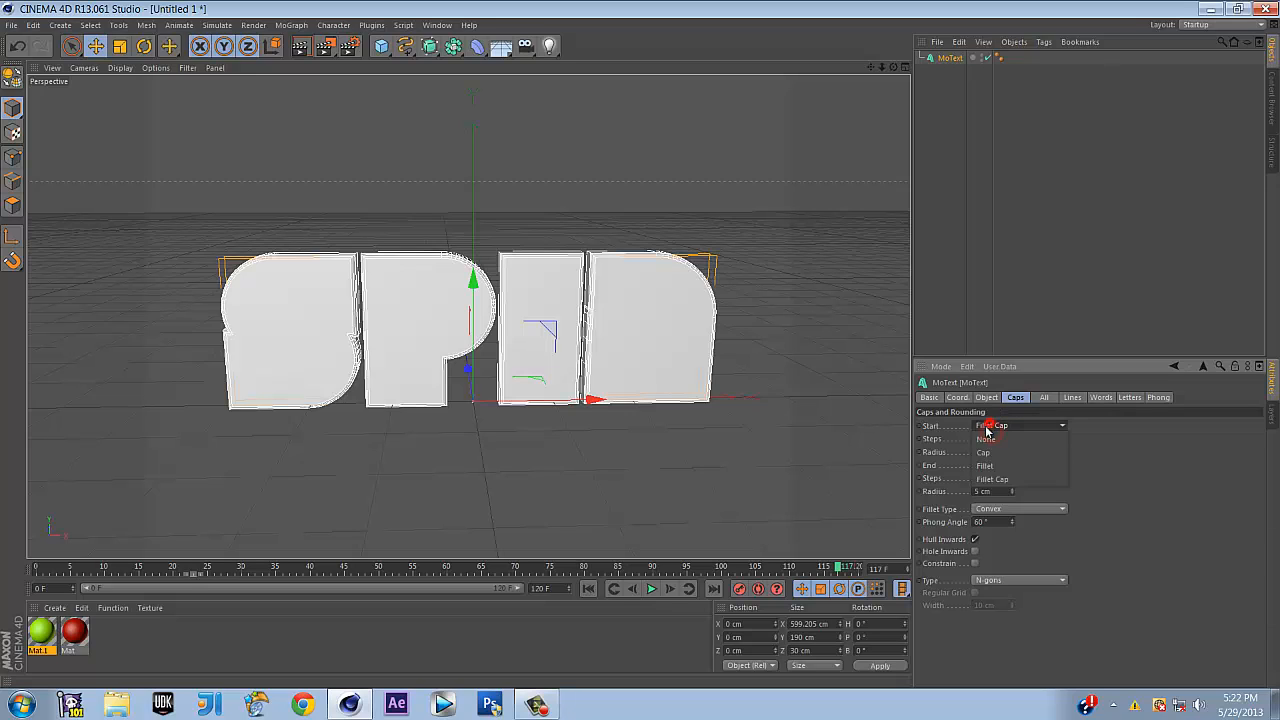
click(985, 452)
click(990, 464)
click(992, 504)
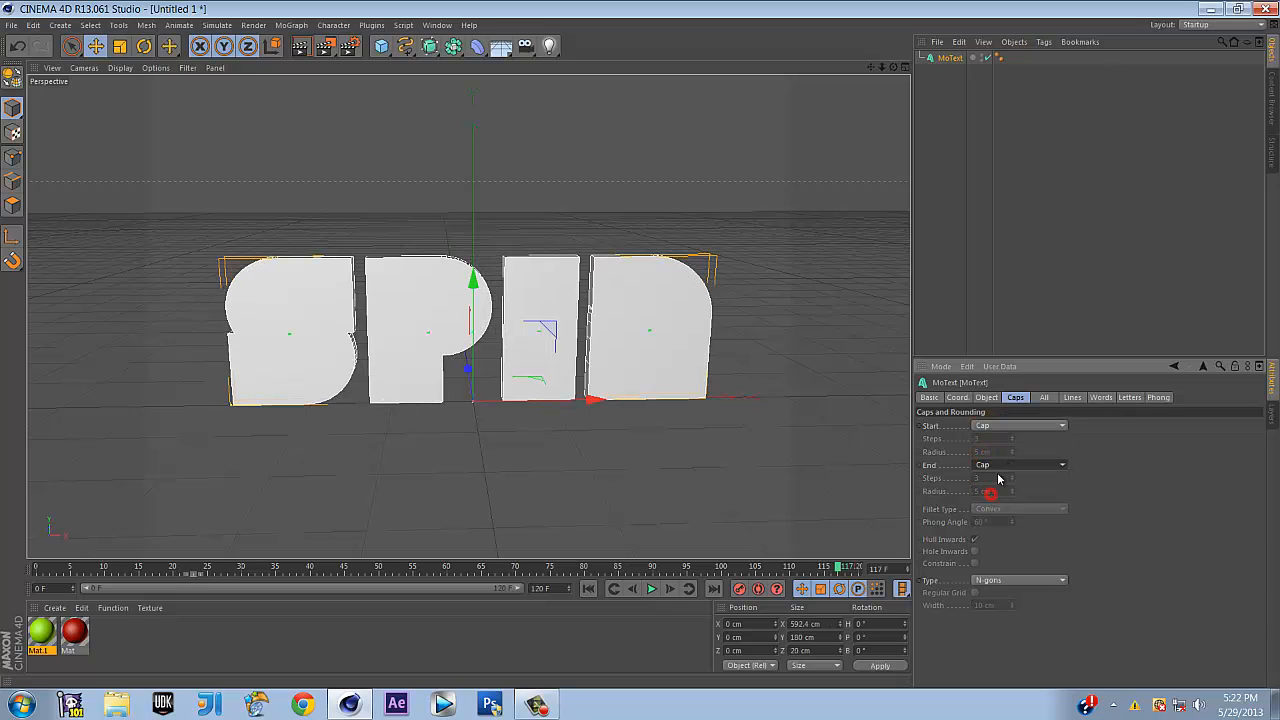
Set the MoText extrusion depth to 75 cm
click(998, 399)
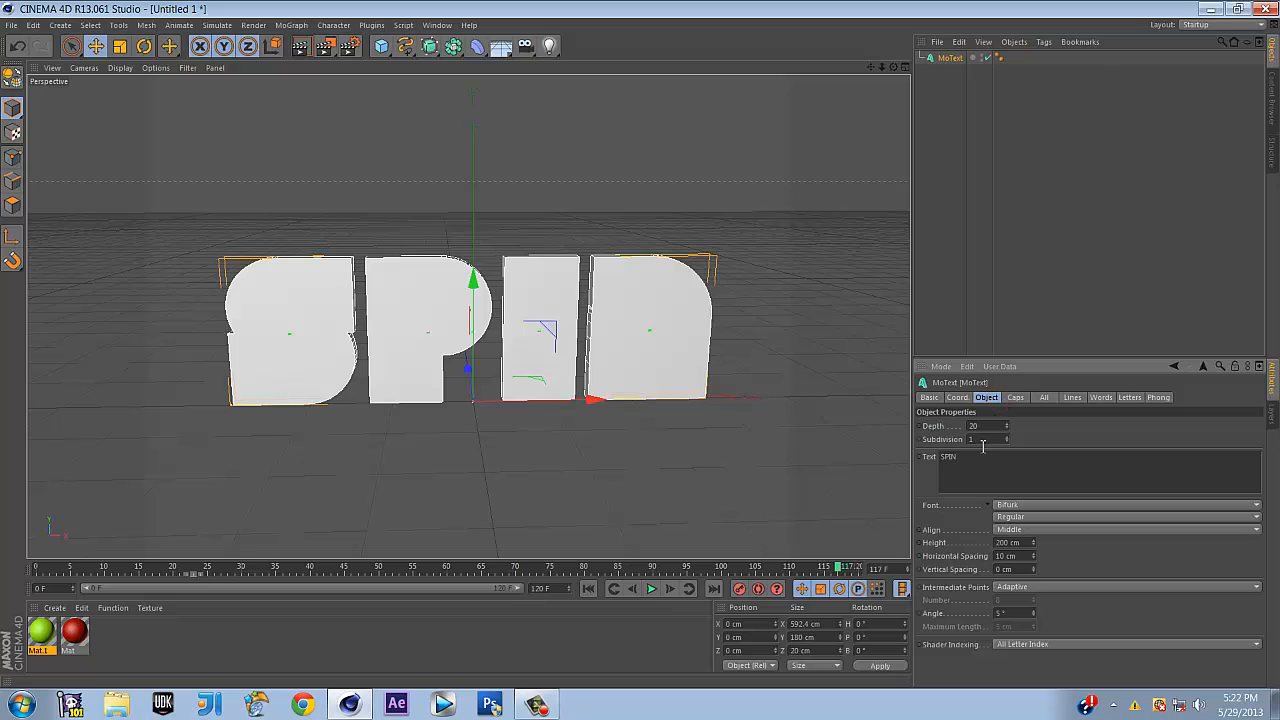
double_click(983, 426)
text(75)
key(Return)
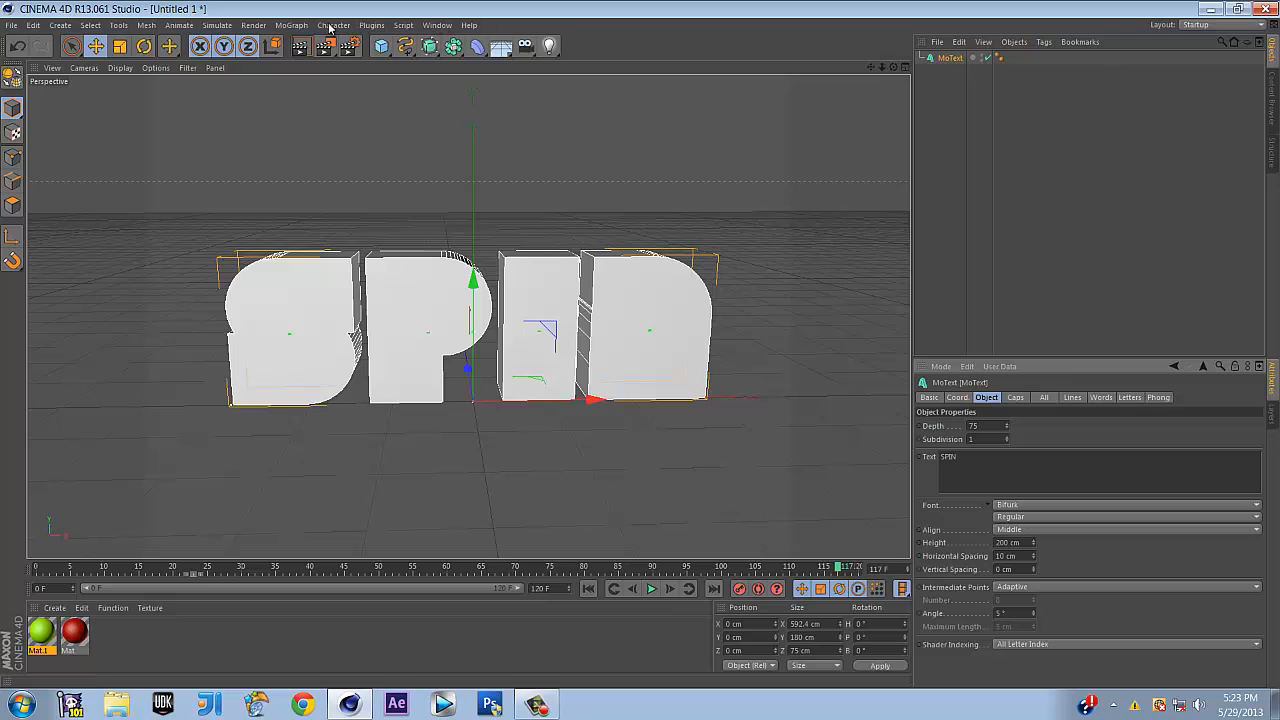
Wrap the SPIN MoText in a new MoGraph Fracture object and select the Fracture
click(292, 25)
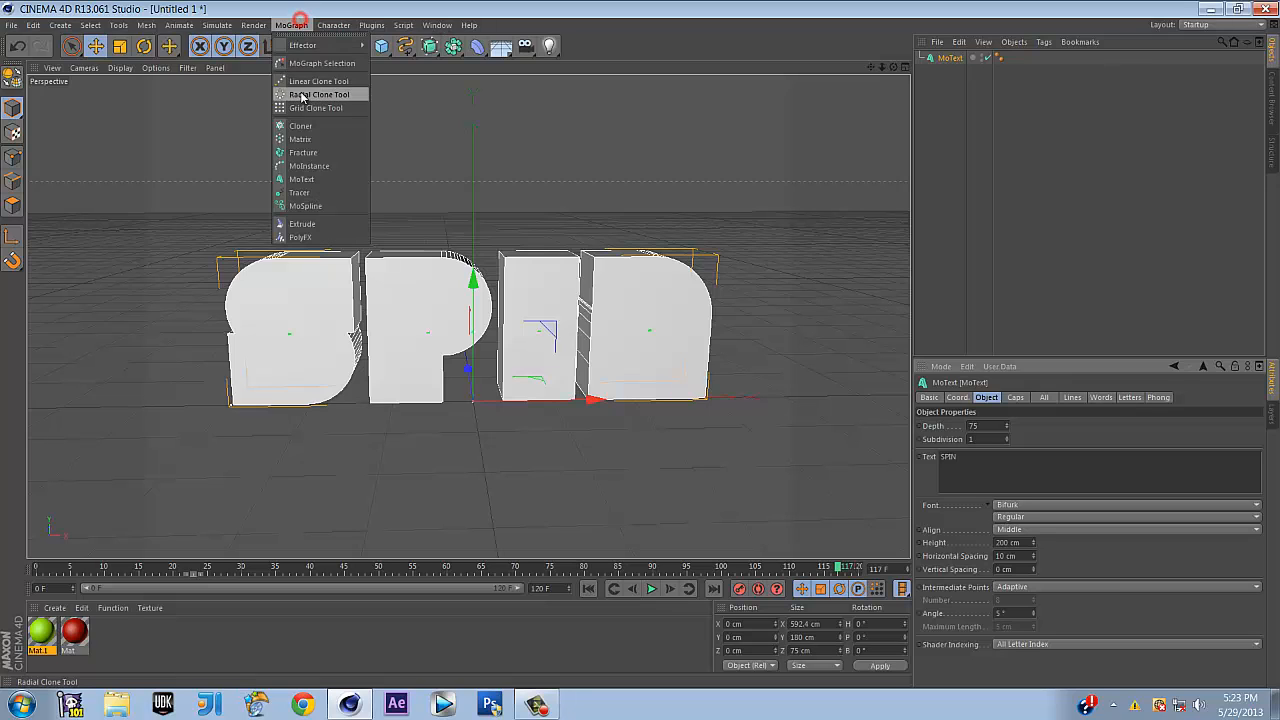
alt+click(302, 152)
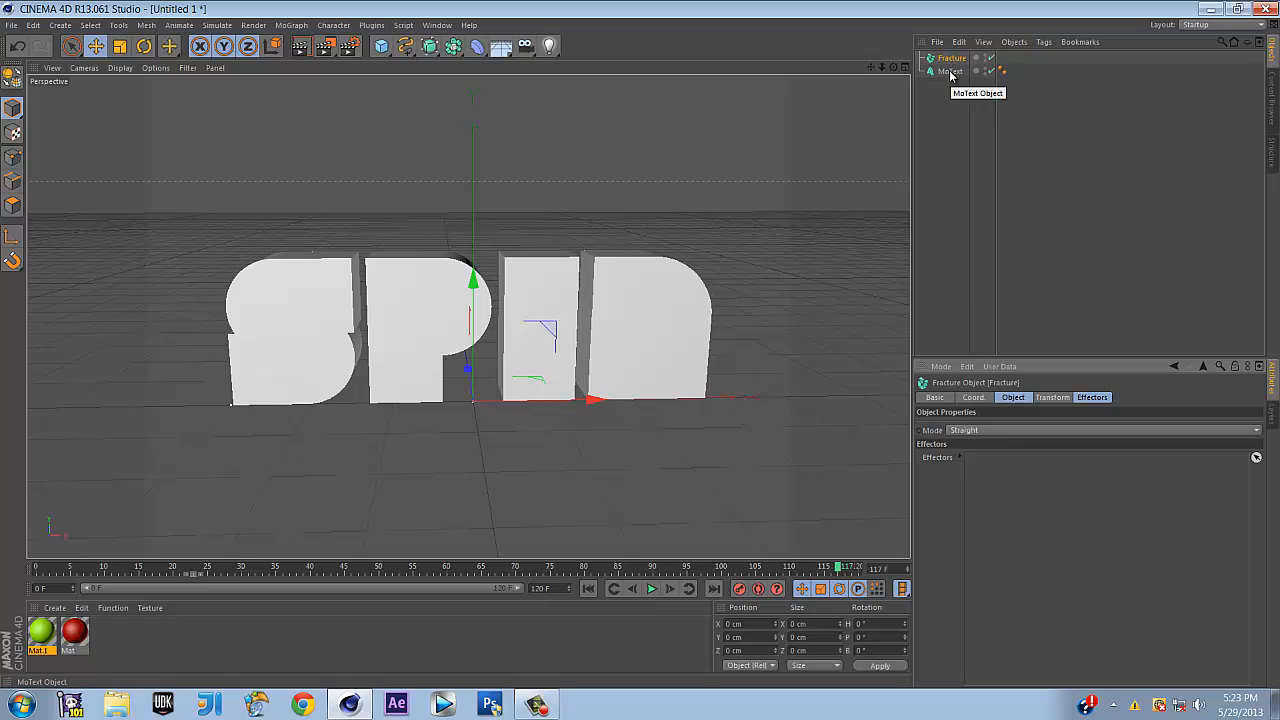
click(955, 73)
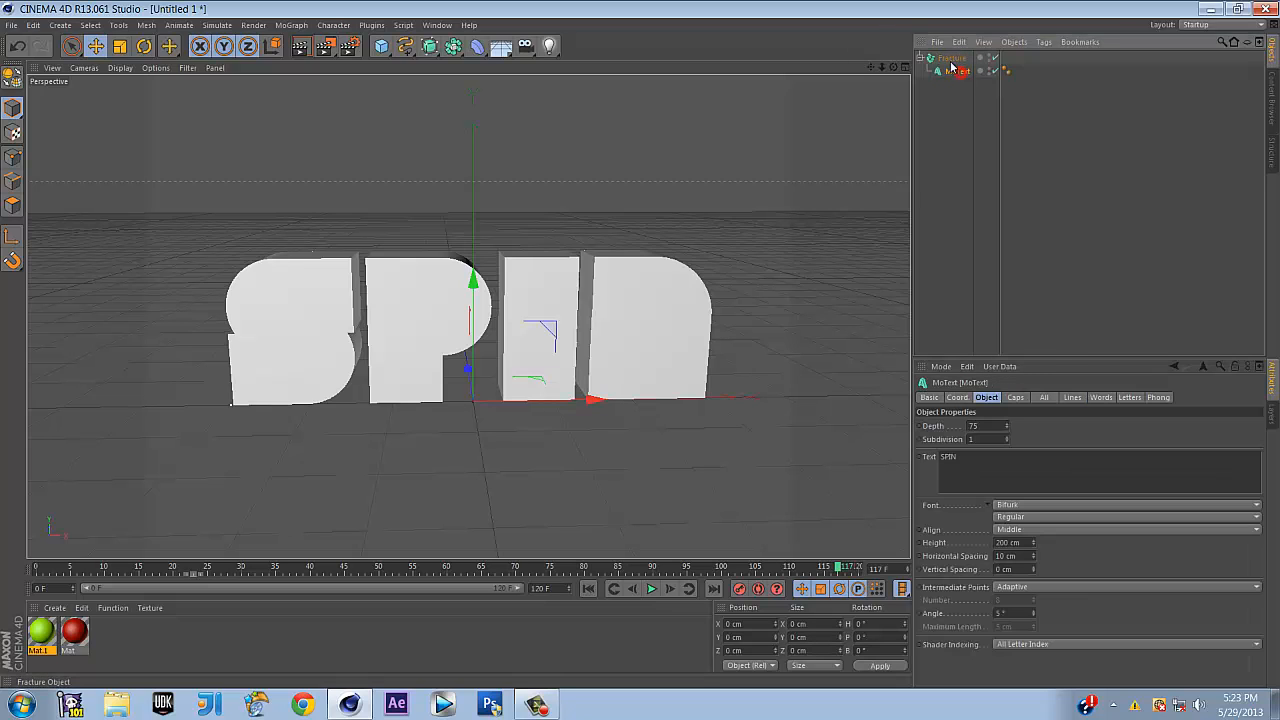
click(951, 59)
click(291, 26)
Add a Random effector and link it into the Fracture object's Effectors list
mouse_move(303, 45)
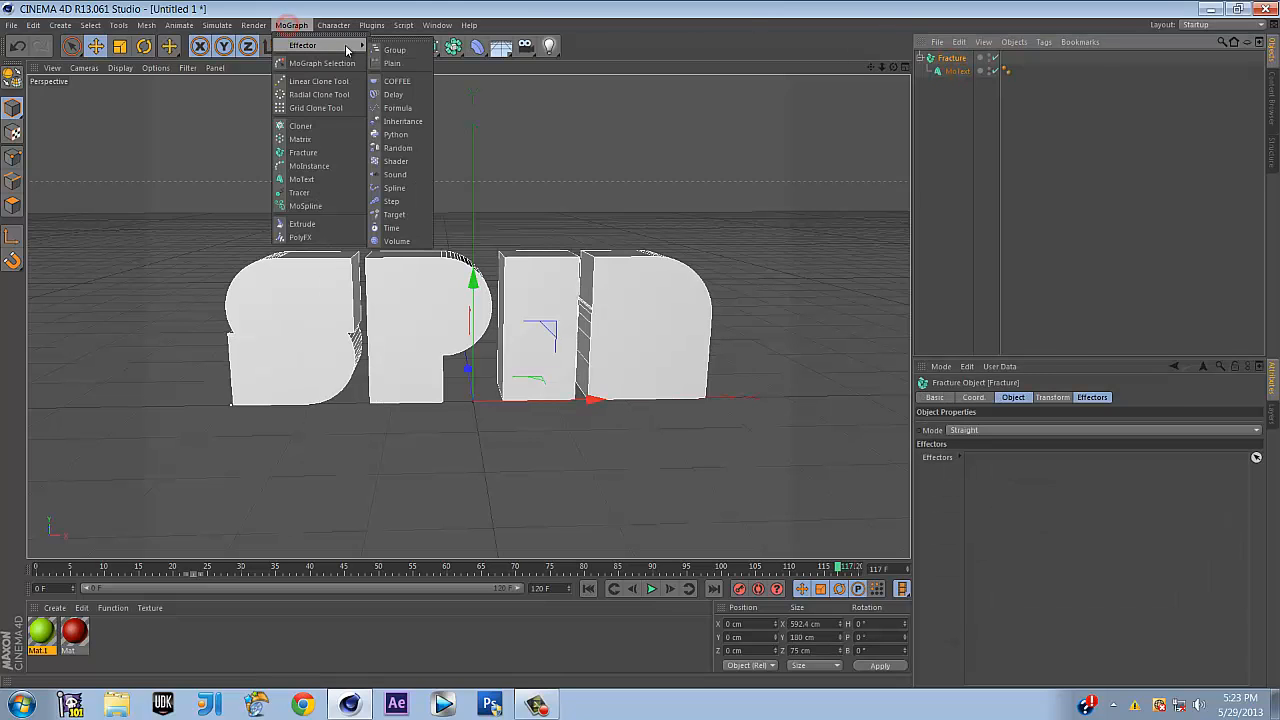
click(400, 130)
click(1043, 120)
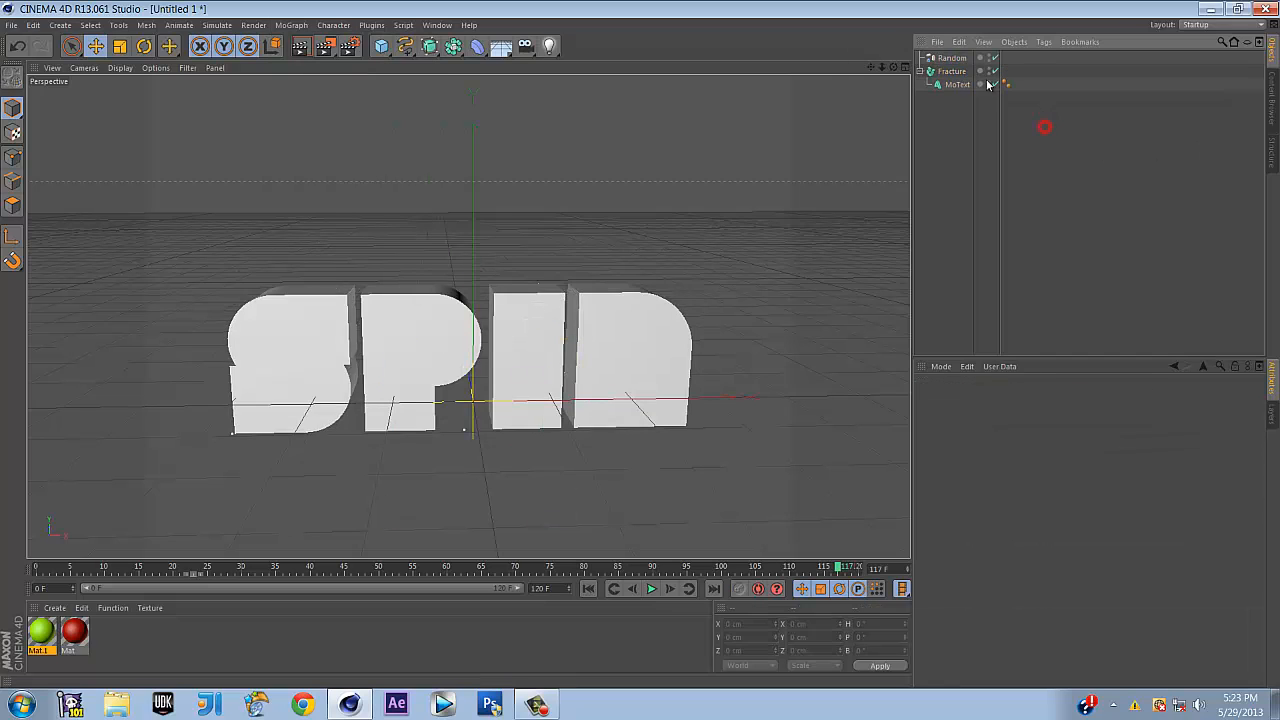
click(951, 71)
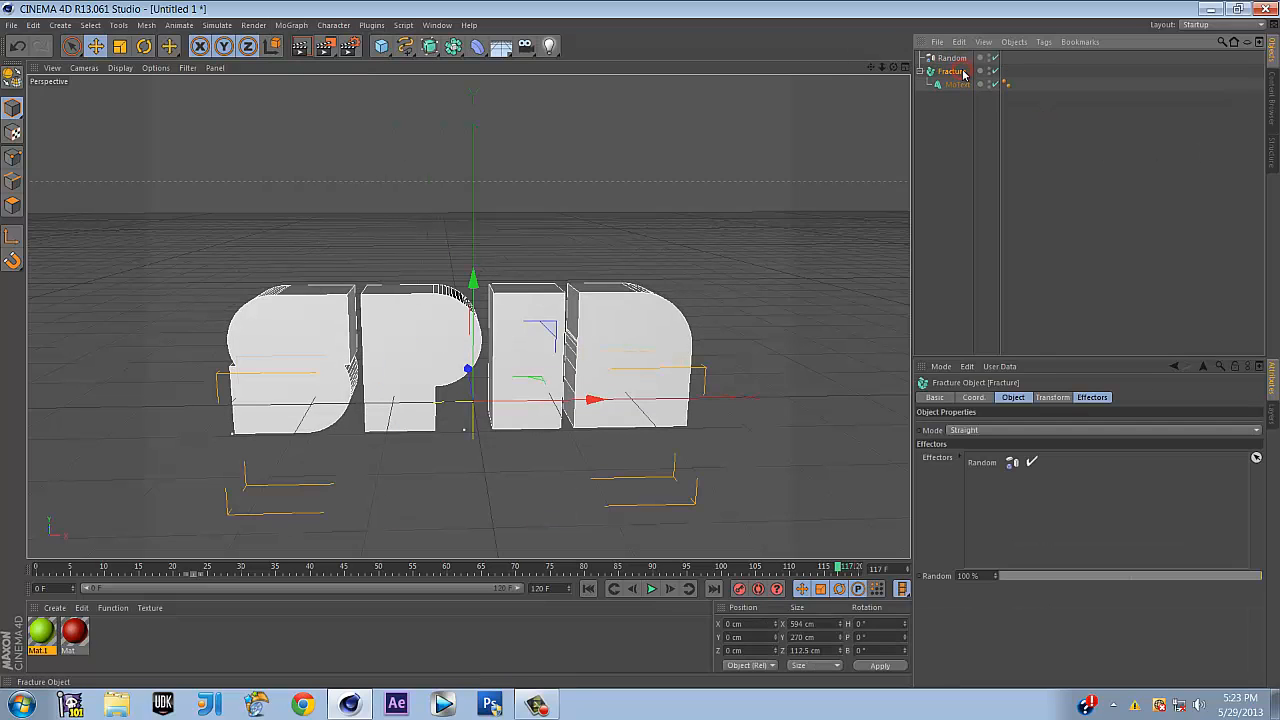
click(1092, 397)
right_click(1016, 430)
click(1036, 464)
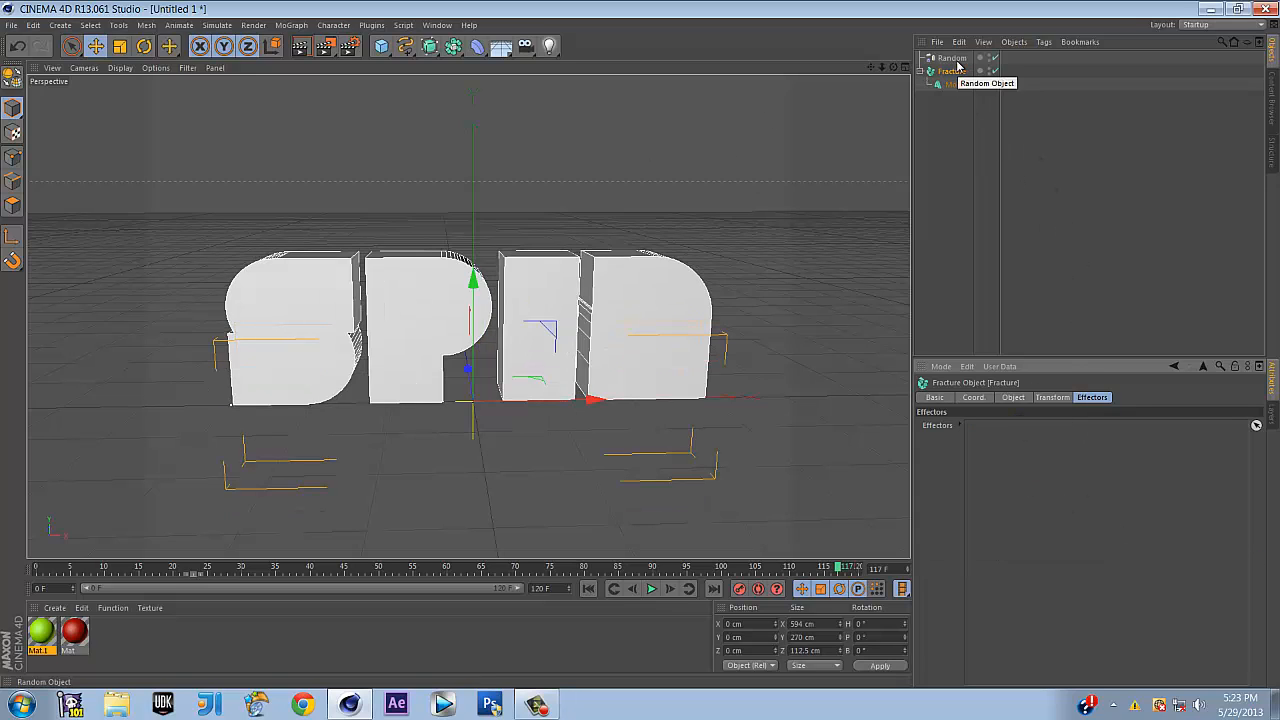
drag(955, 58, 1045, 462)
Make the Random effector randomize rotation instead of position
click(1033, 209)
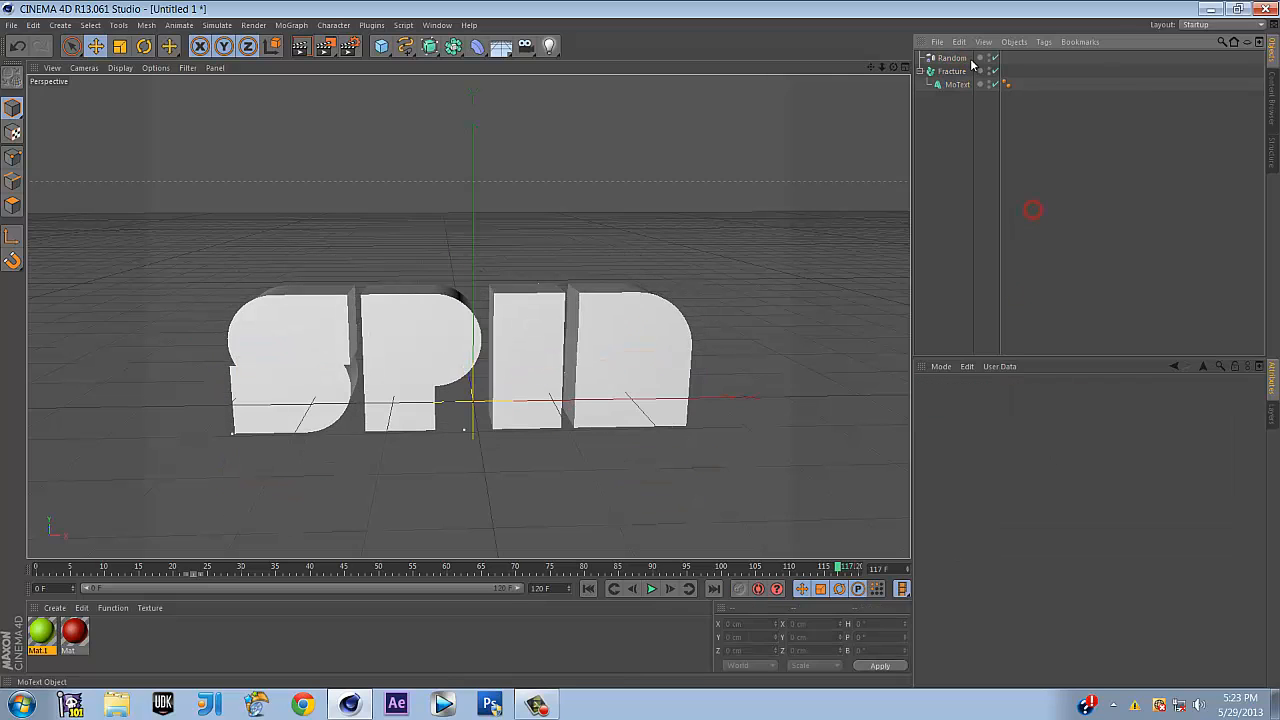
click(955, 59)
click(963, 449)
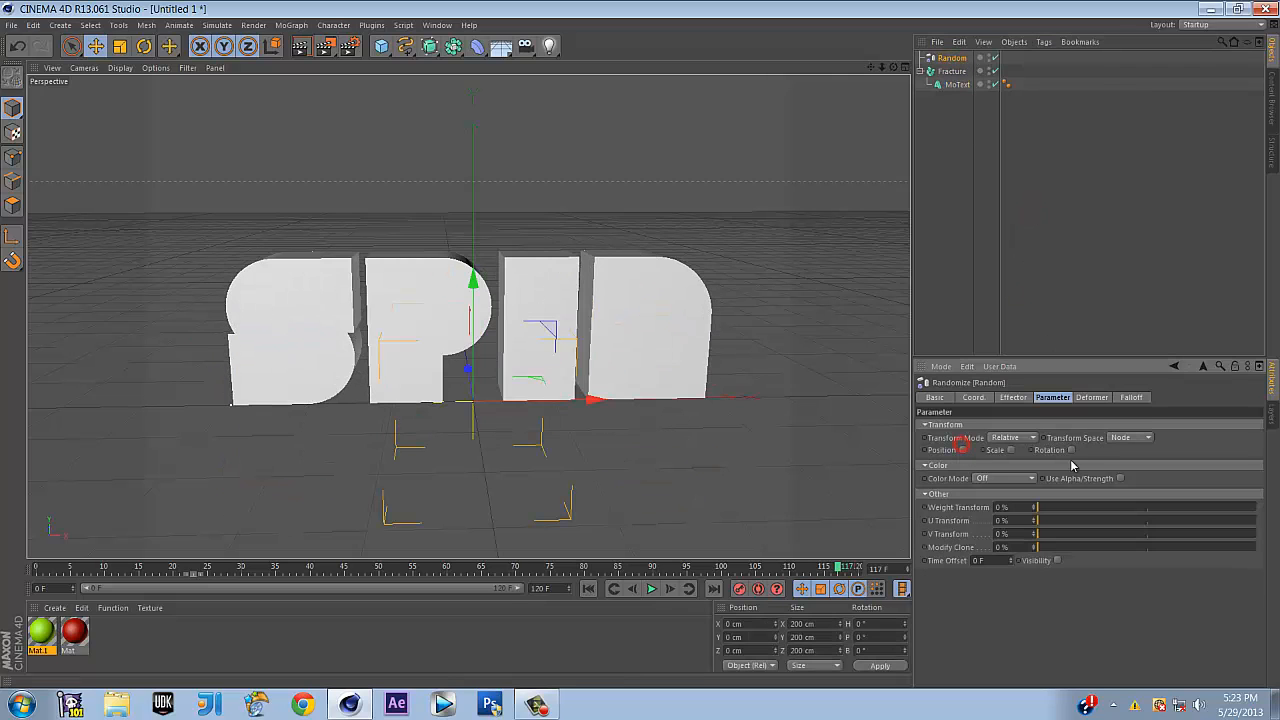
click(1072, 449)
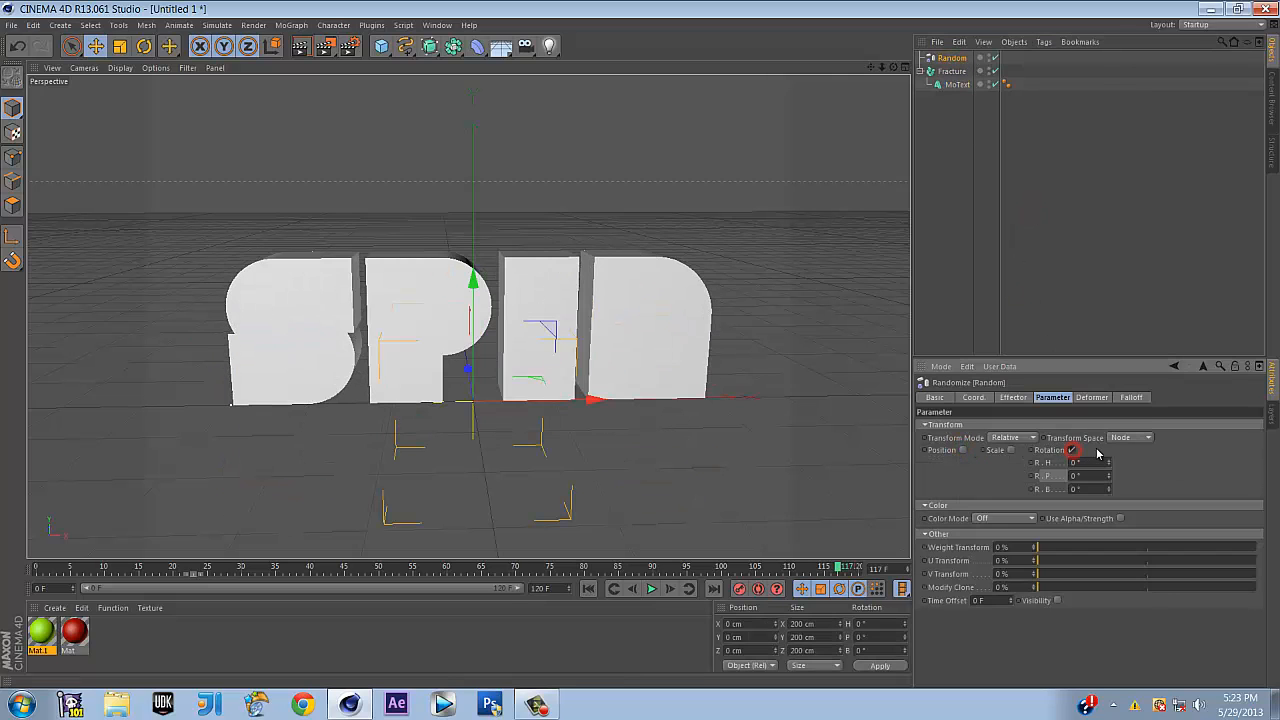
click(952, 71)
click(1003, 399)
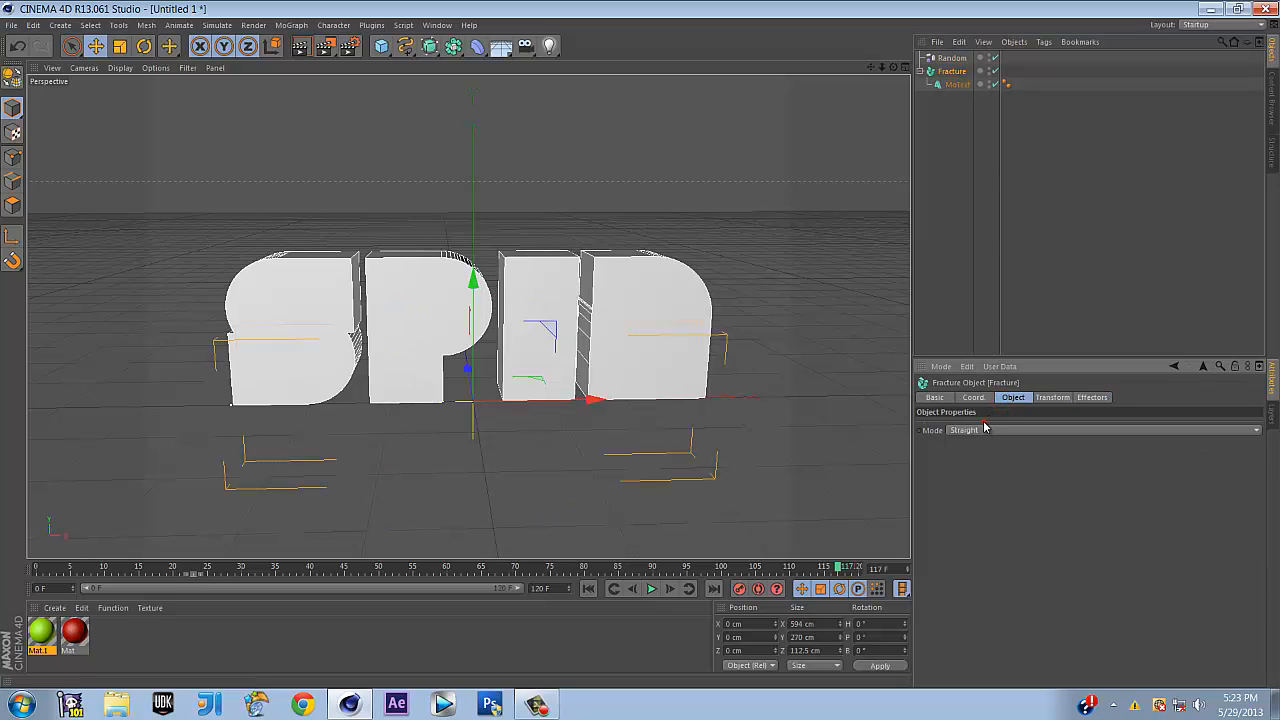
Set Fracture mode to Explode Segments, after briefly trying Explode Segments & Connect
click(984, 430)
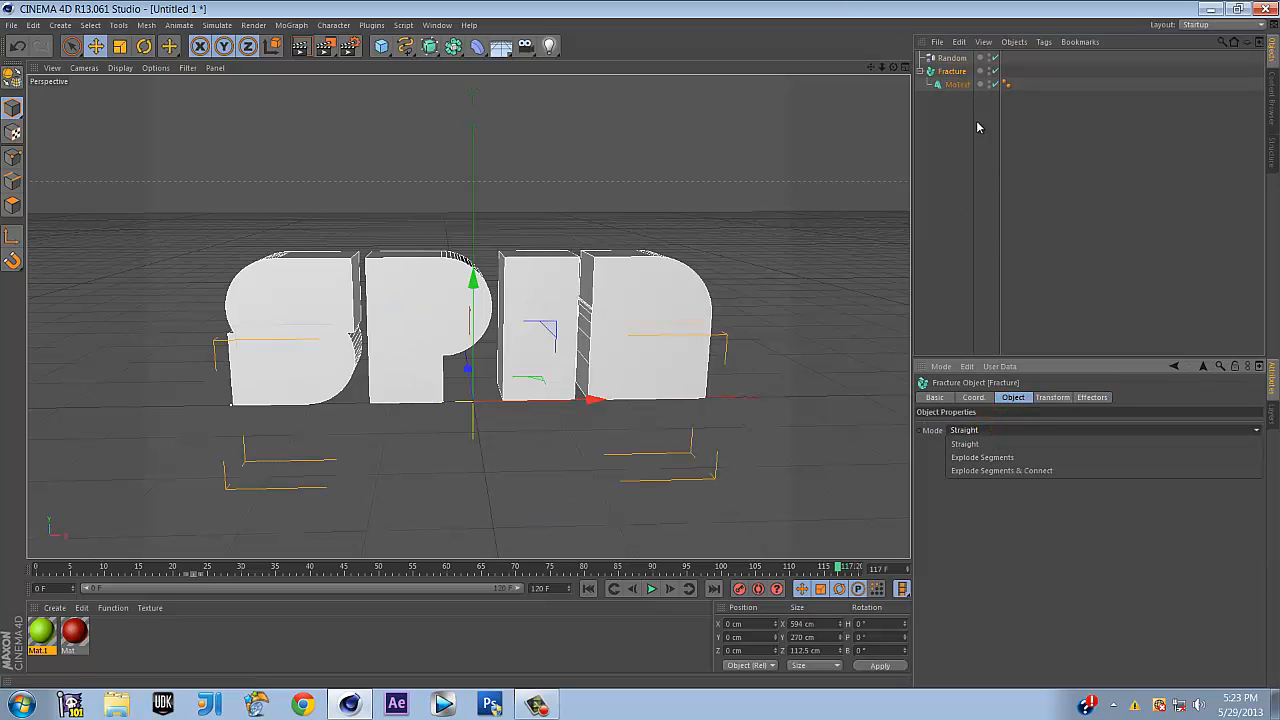
click(947, 75)
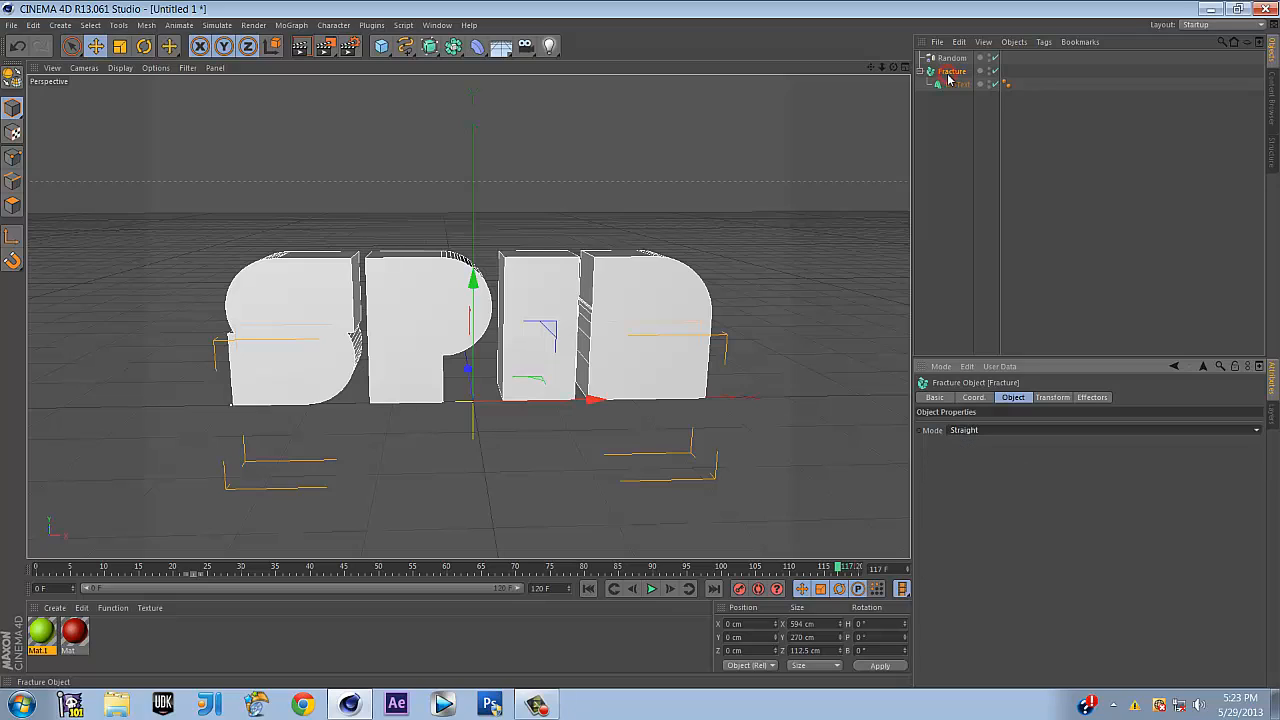
click(989, 433)
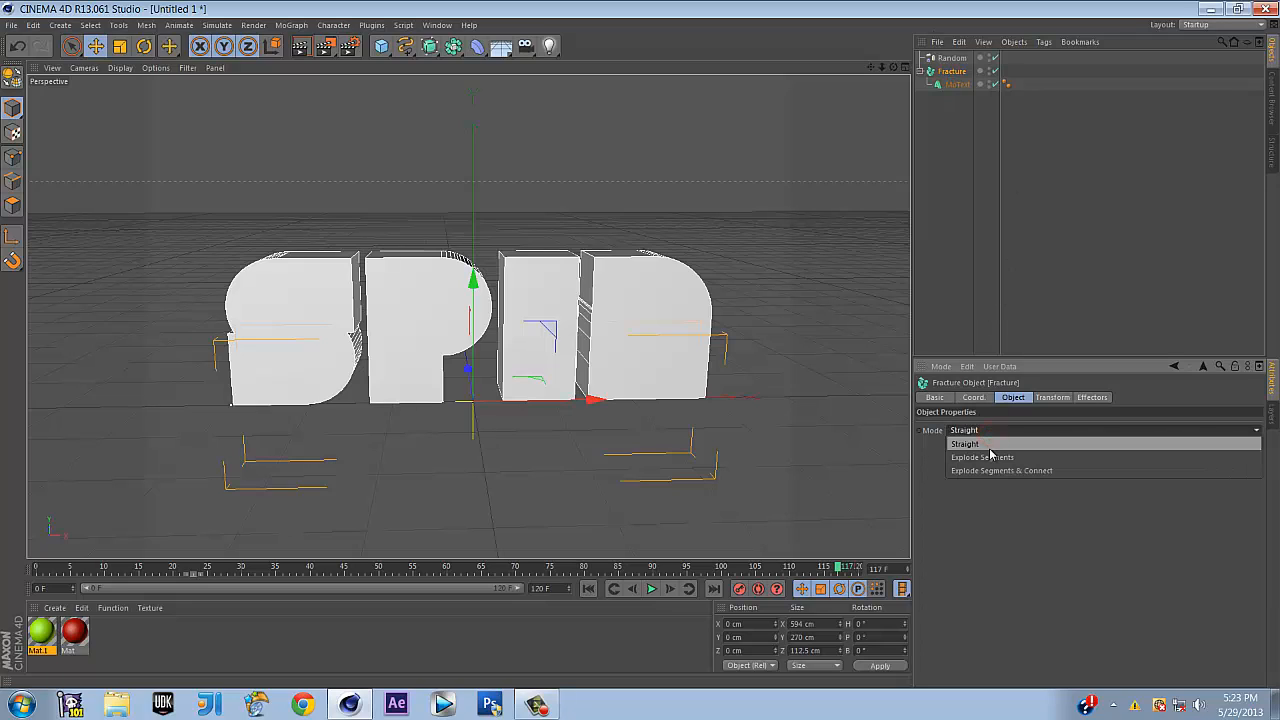
click(990, 458)
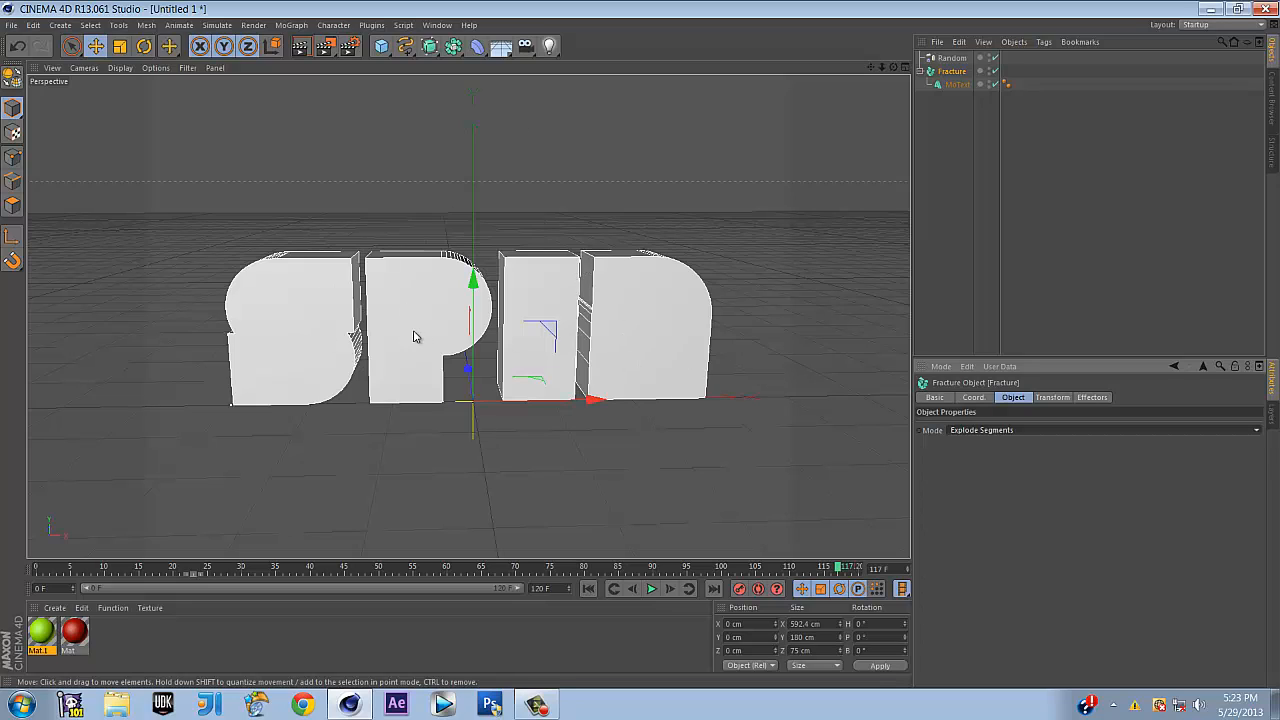
click(1038, 431)
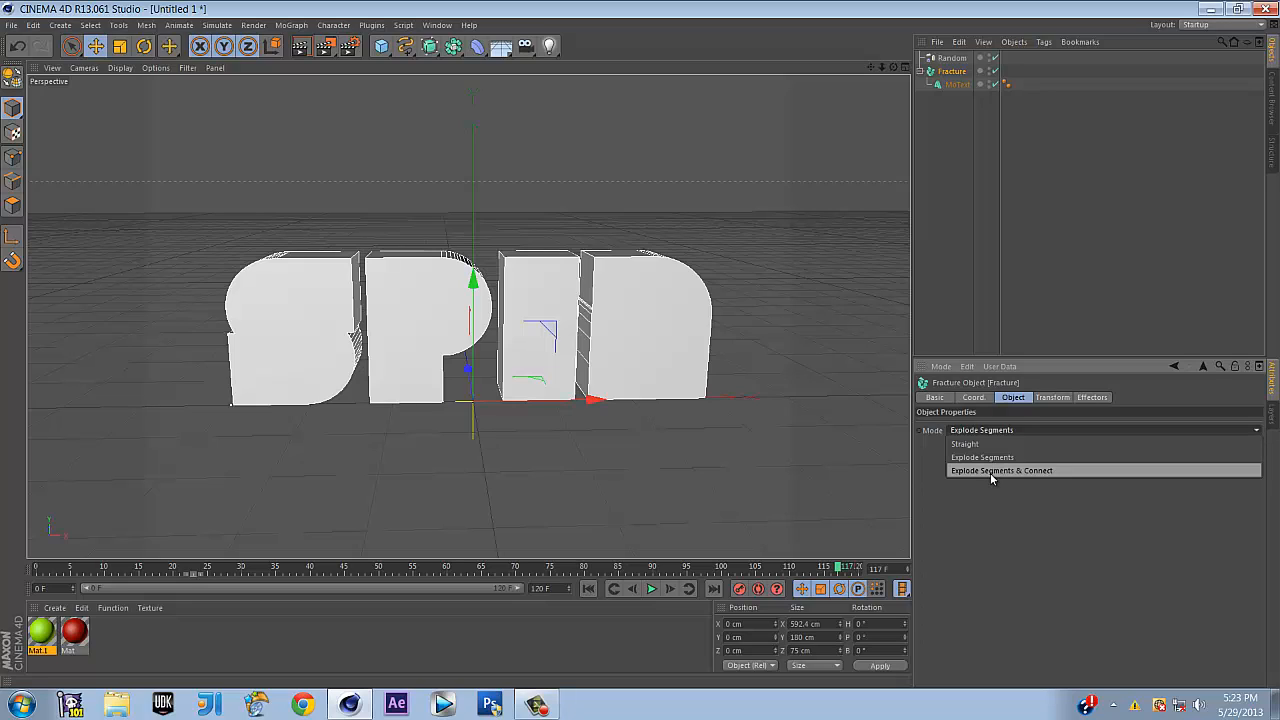
click(990, 471)
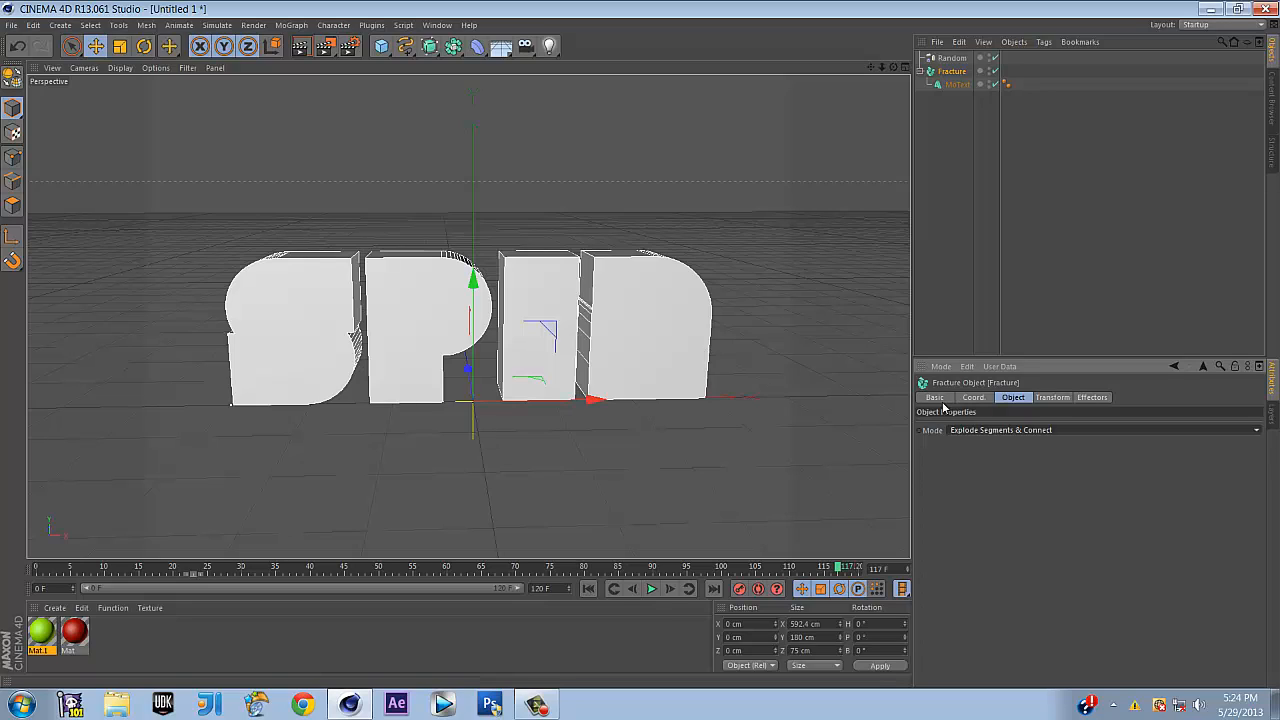
click(977, 430)
click(971, 466)
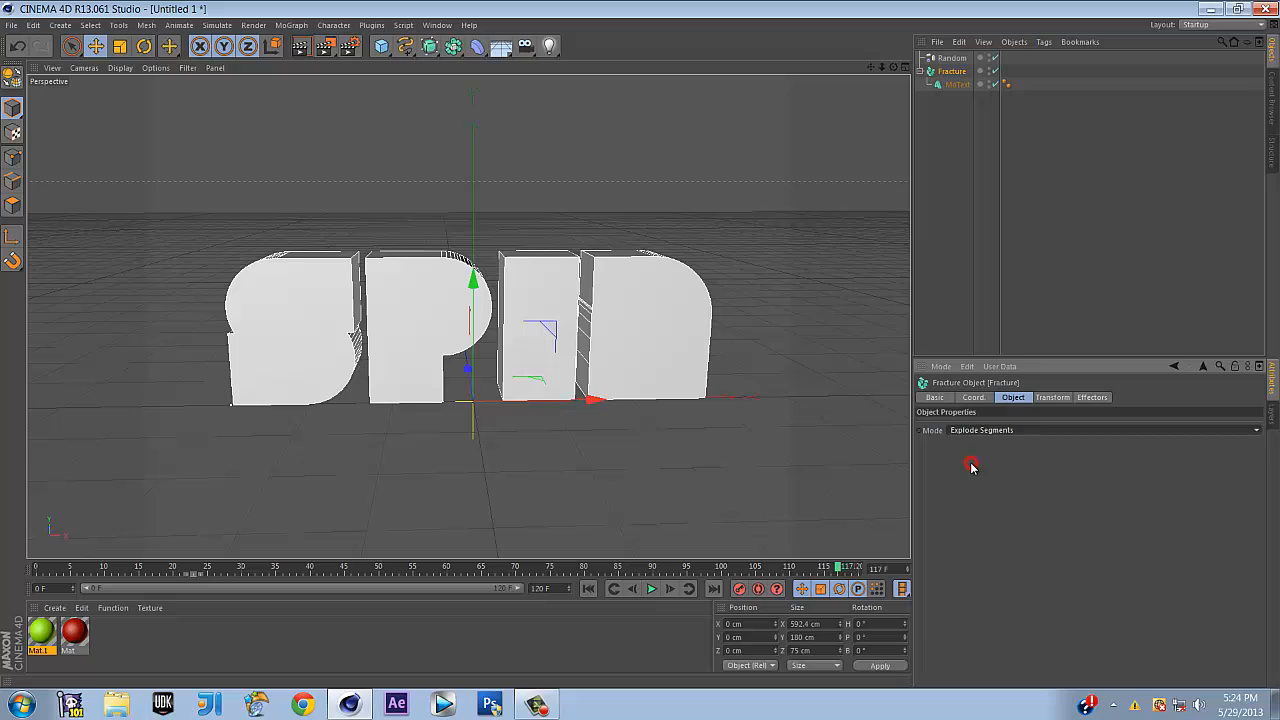
click(1127, 239)
click(951, 58)
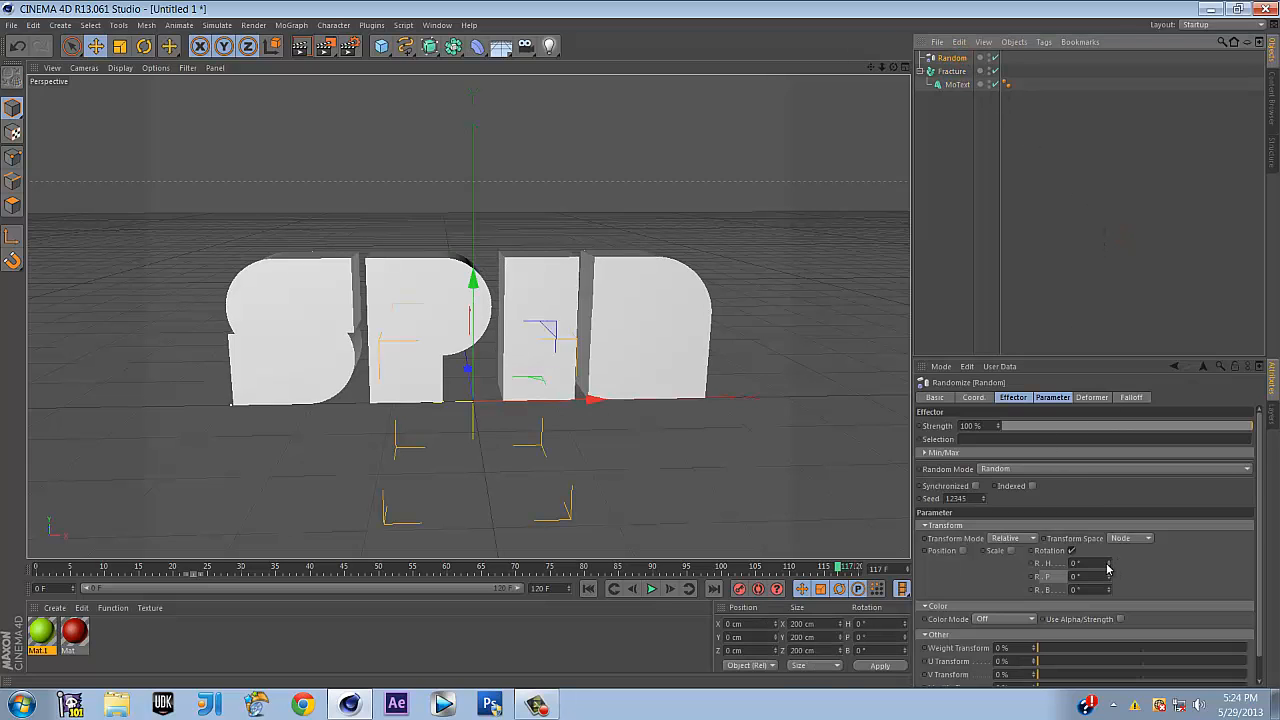
drag(1108, 563, 996, 542)
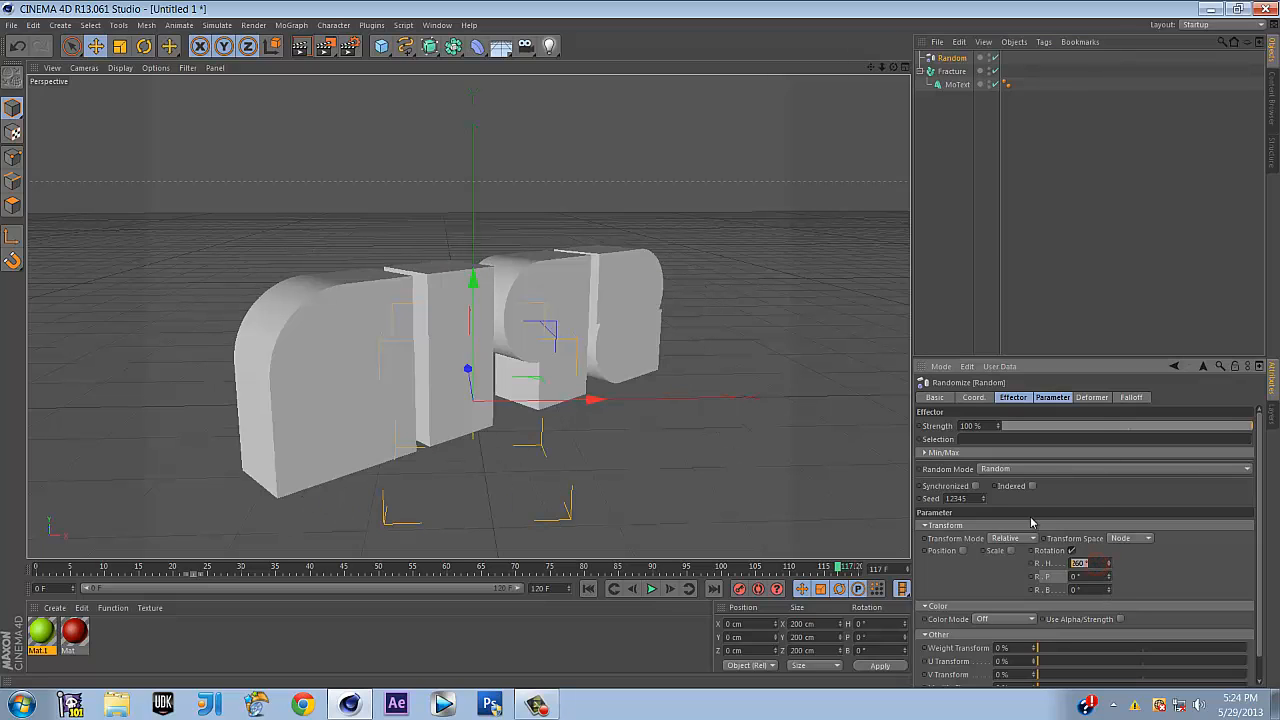
text(0)
key(Return)
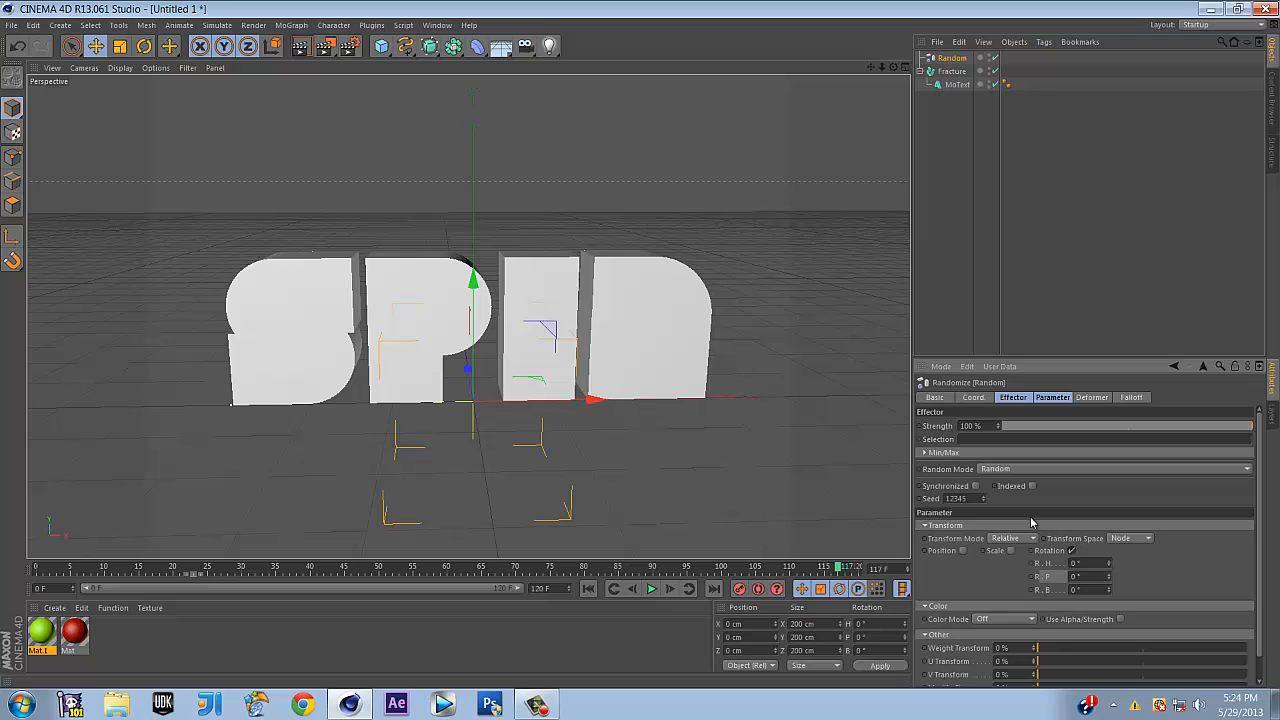
click(952, 85)
click(952, 71)
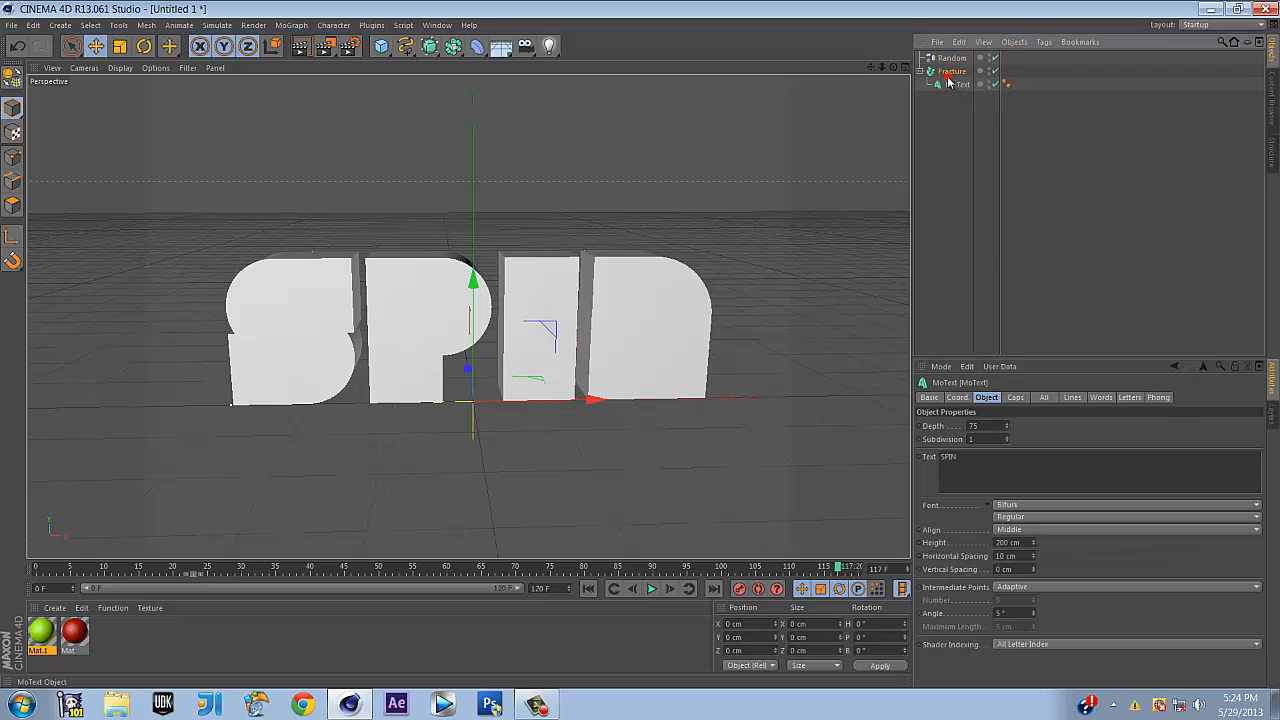
click(1106, 222)
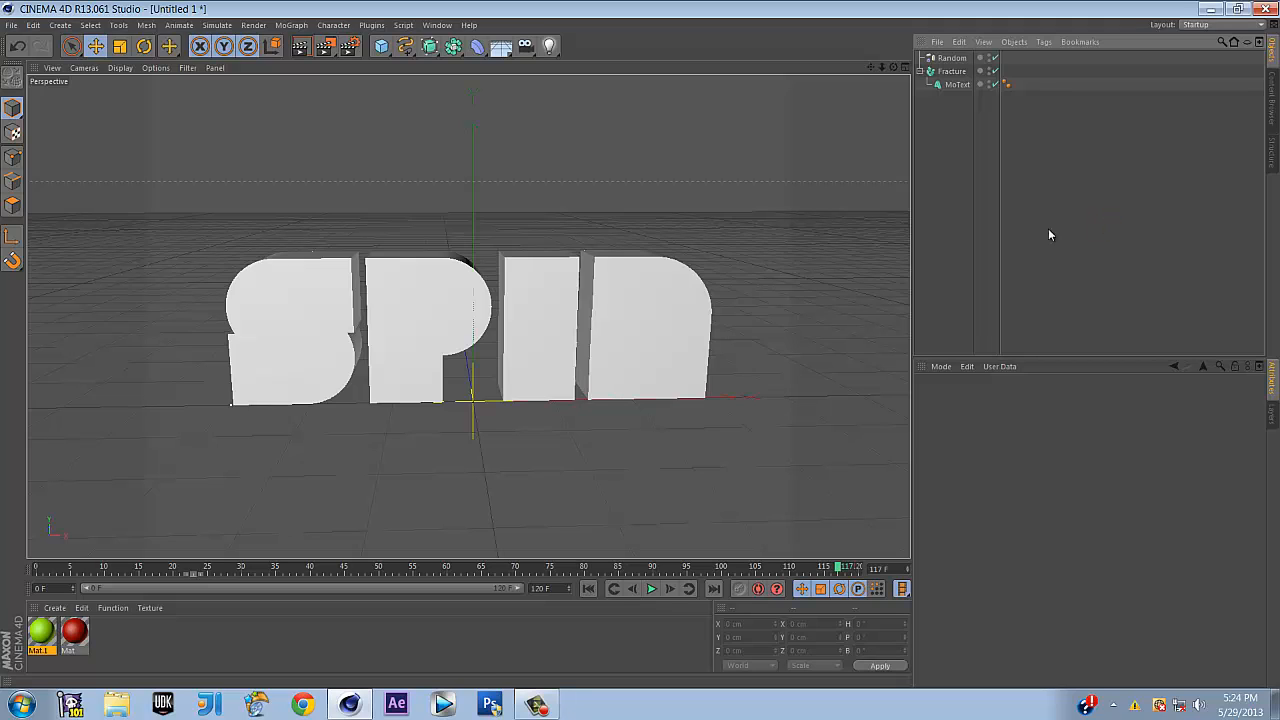
click(36, 27)
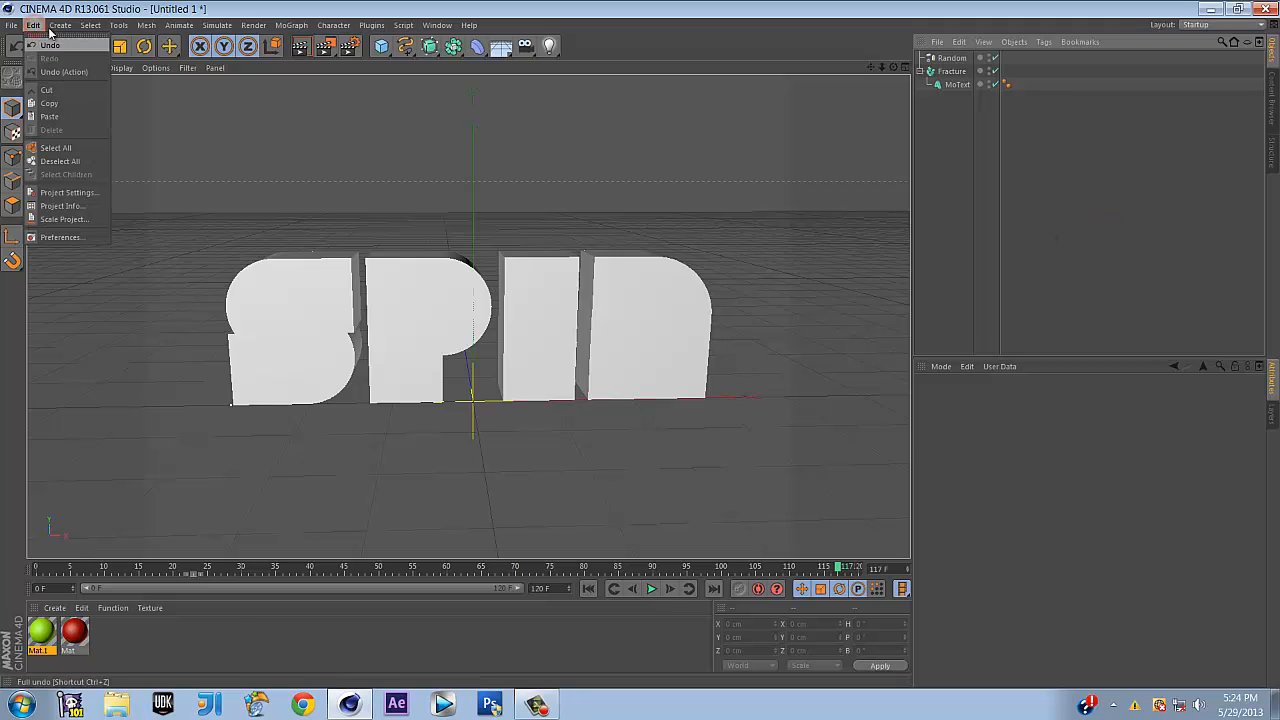
click(291, 25)
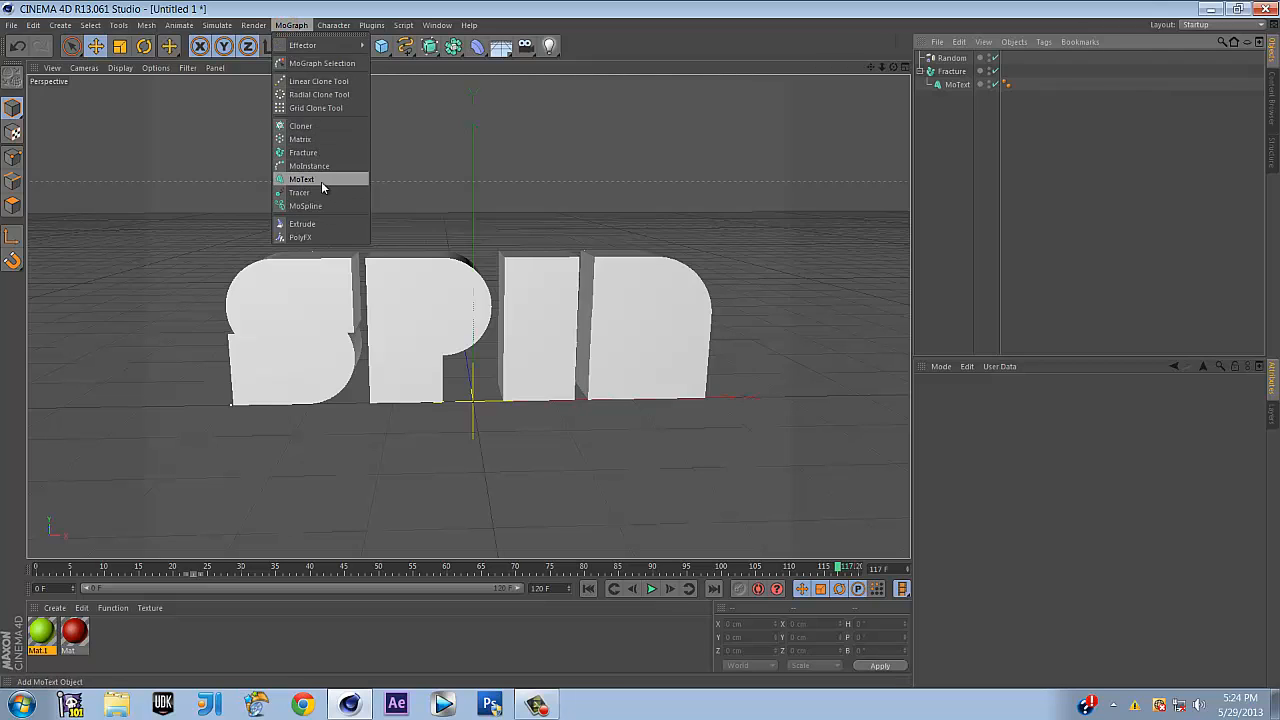
click(305, 5)
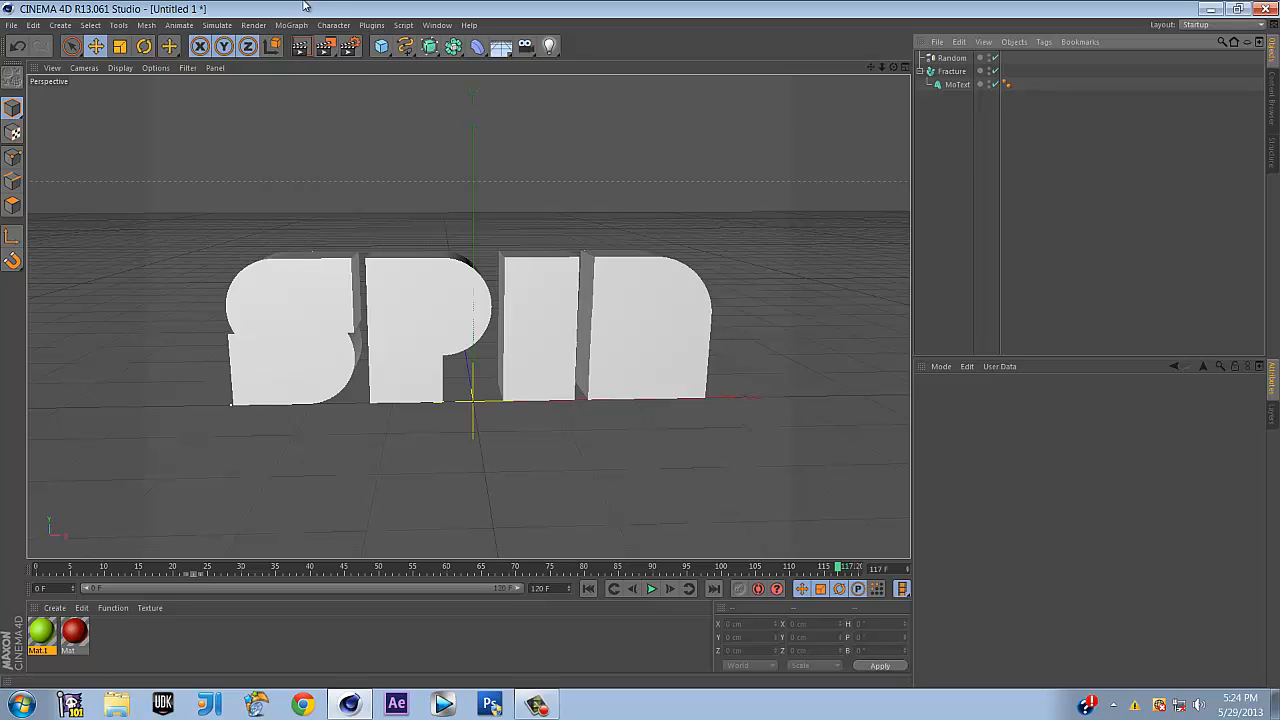
Create a Null object inside Fracture and nest the SPIN MoText under it
click(31, 26)
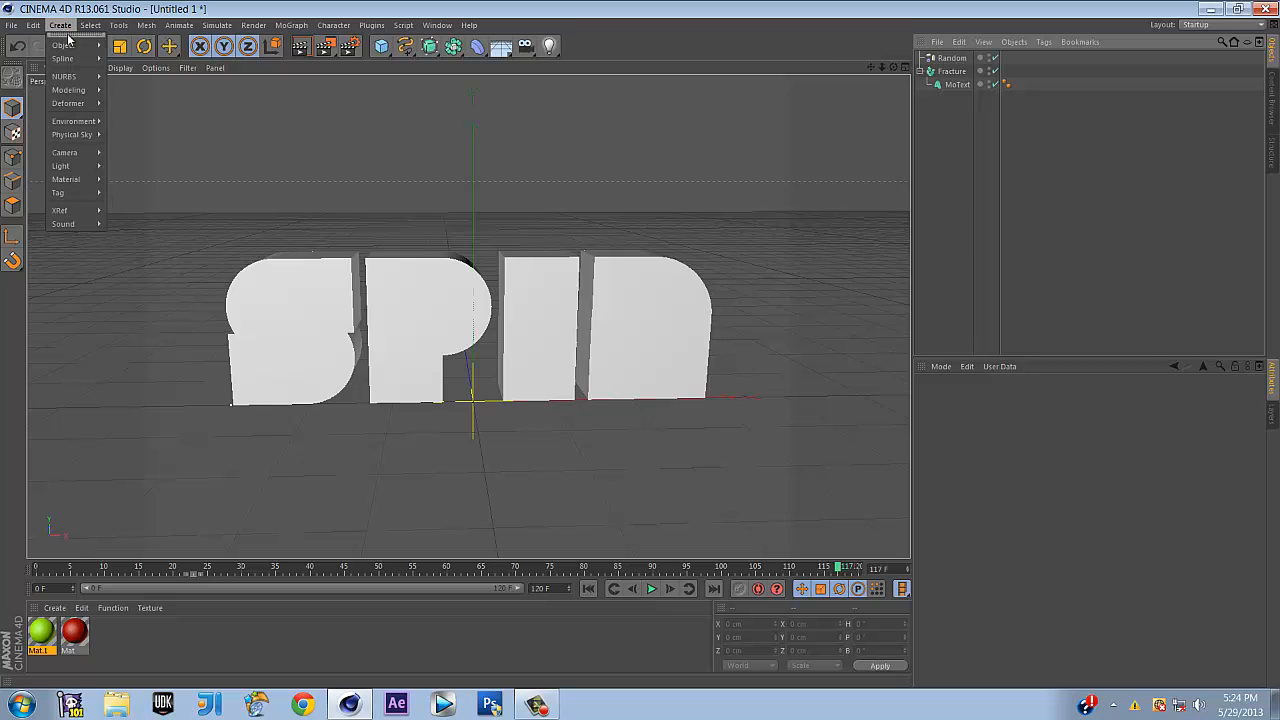
click(124, 50)
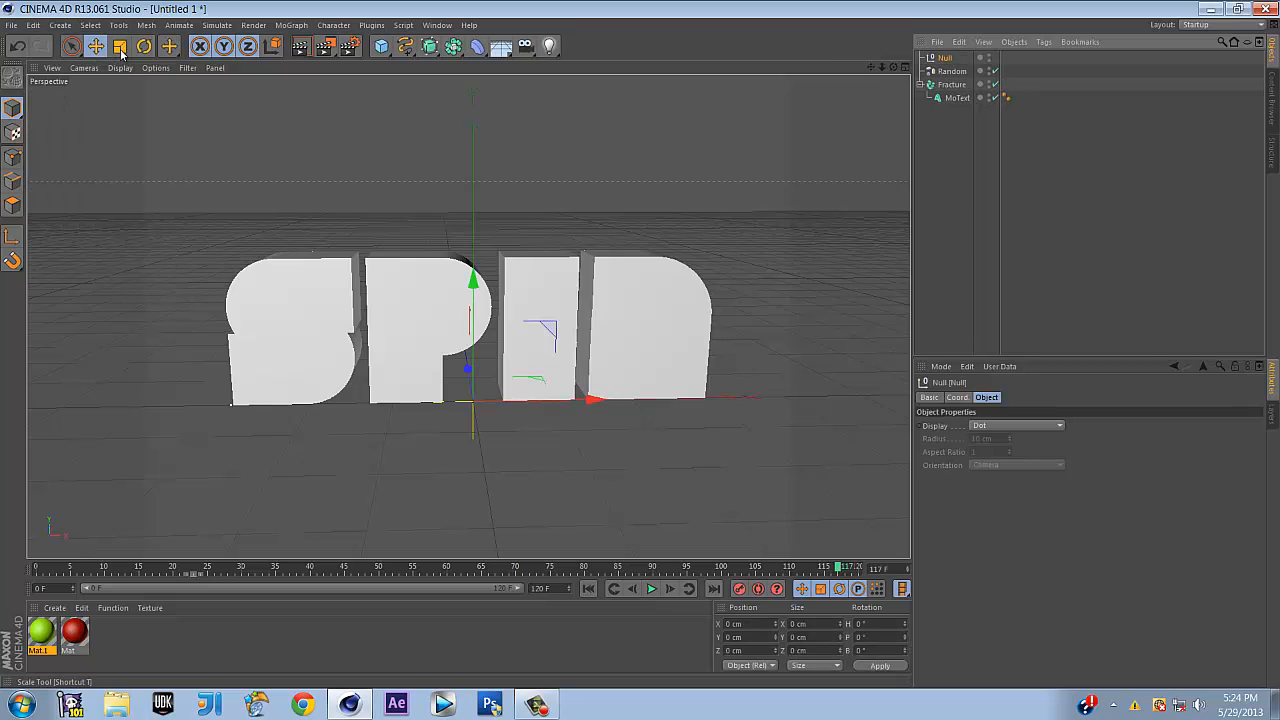
mouse_move(946, 66)
mouse_down()
mouse_move(964, 97)
mouse_move(951, 91)
mouse_up()
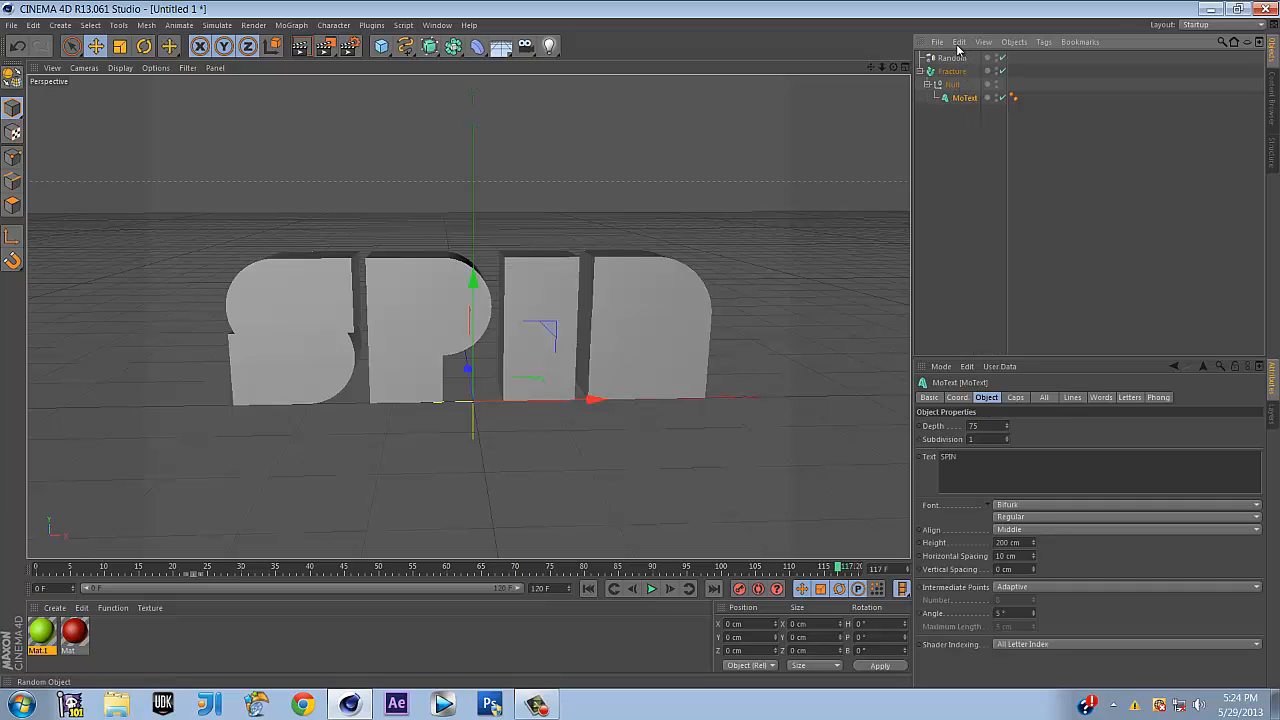
Give the Random effector a negative heading rotation and scrub the timeline to frames 120 and 85
click(963, 58)
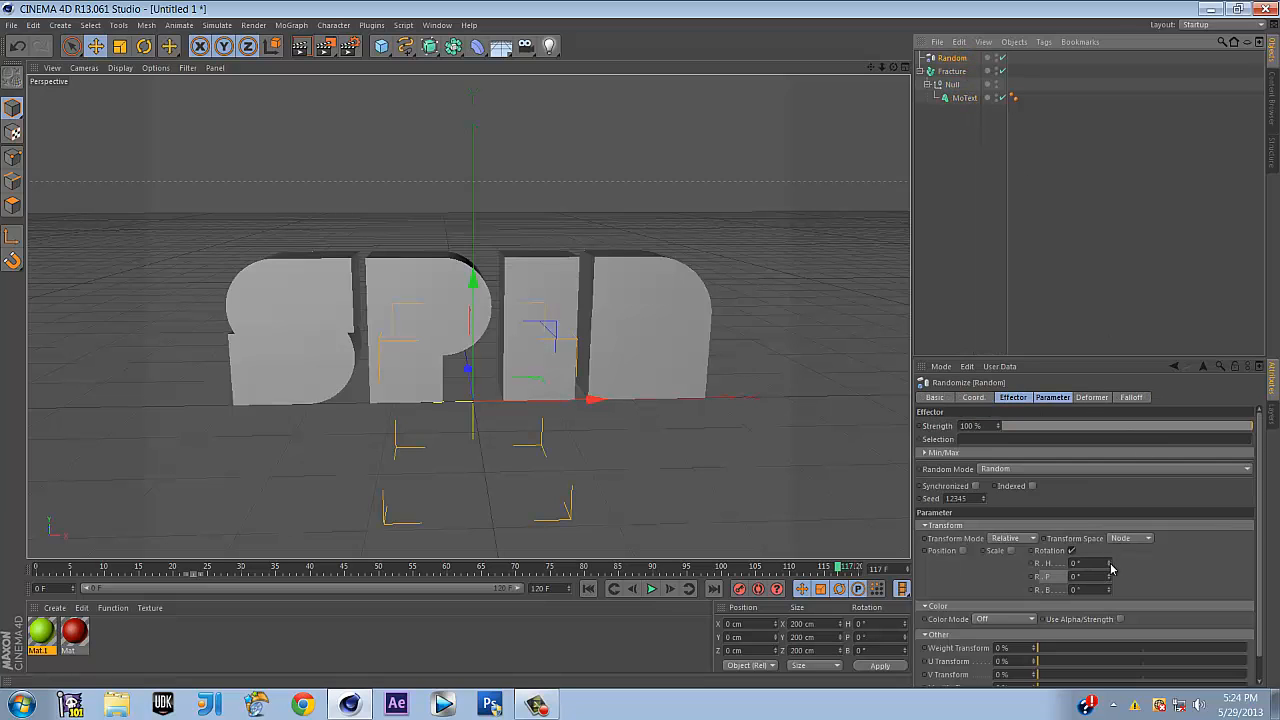
mouse_move(1109, 563)
mouse_down()
mouse_move(1129, 637)
mouse_move(1106, 521)
mouse_move(1119, 664)
mouse_move(1110, 520)
mouse_move(1130, 622)
mouse_move(1110, 515)
mouse_move(1110, 563)
mouse_up()
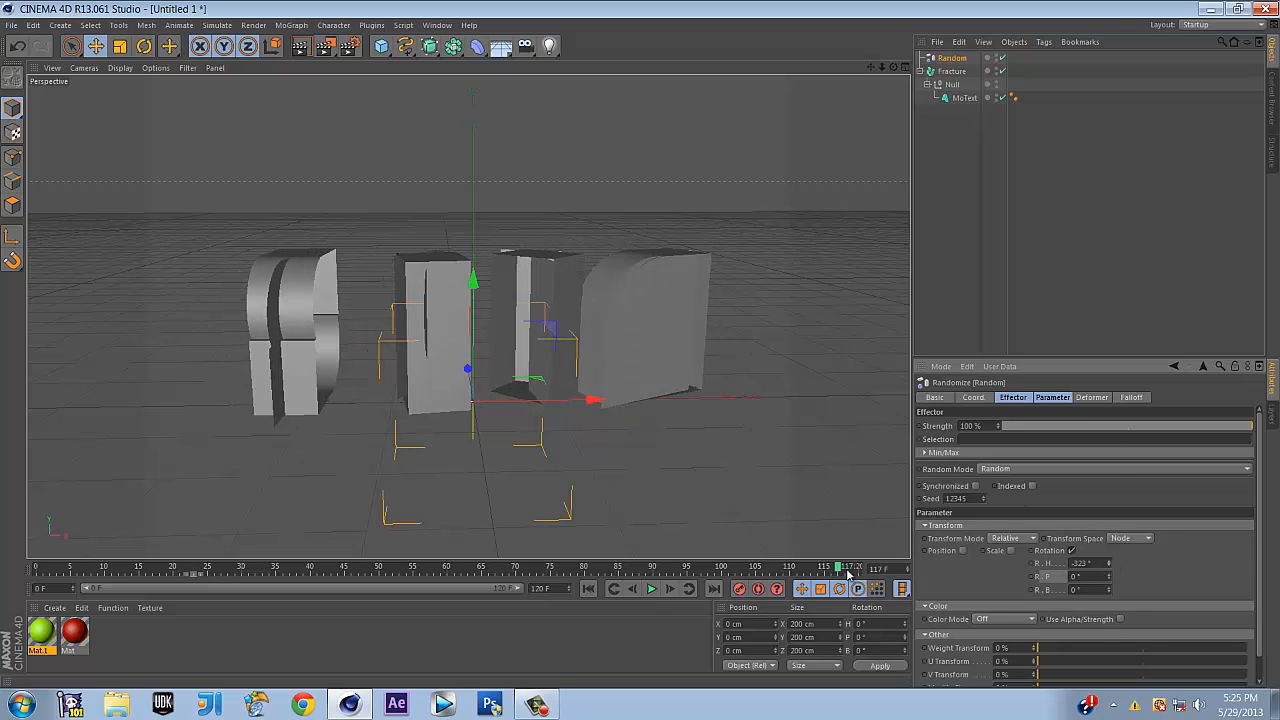
drag(839, 571, 857, 570)
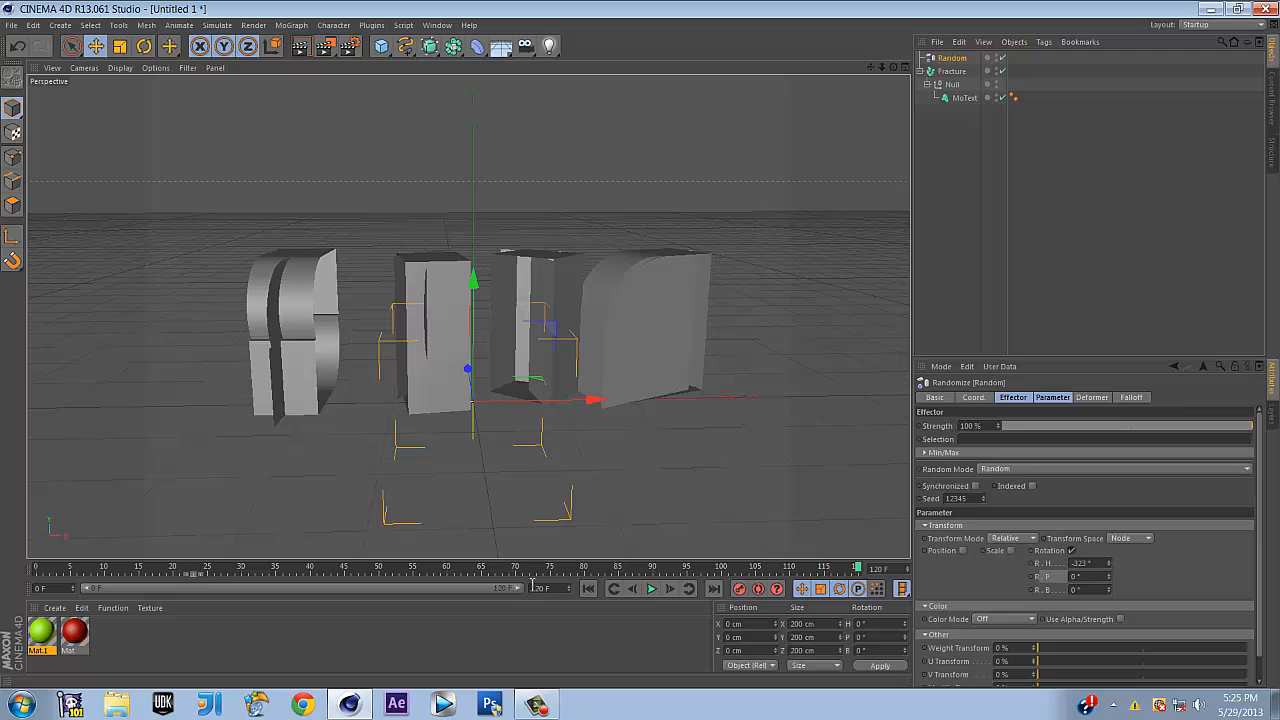
drag(557, 591, 523, 589)
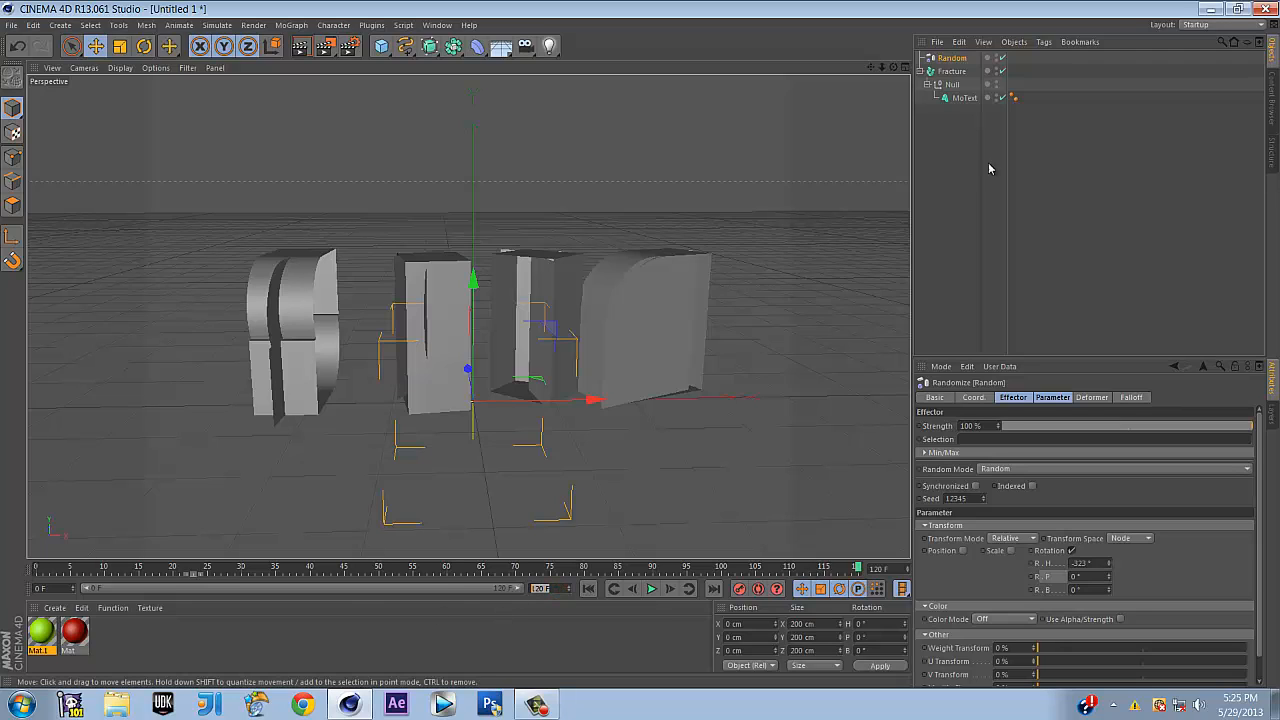
click(1077, 324)
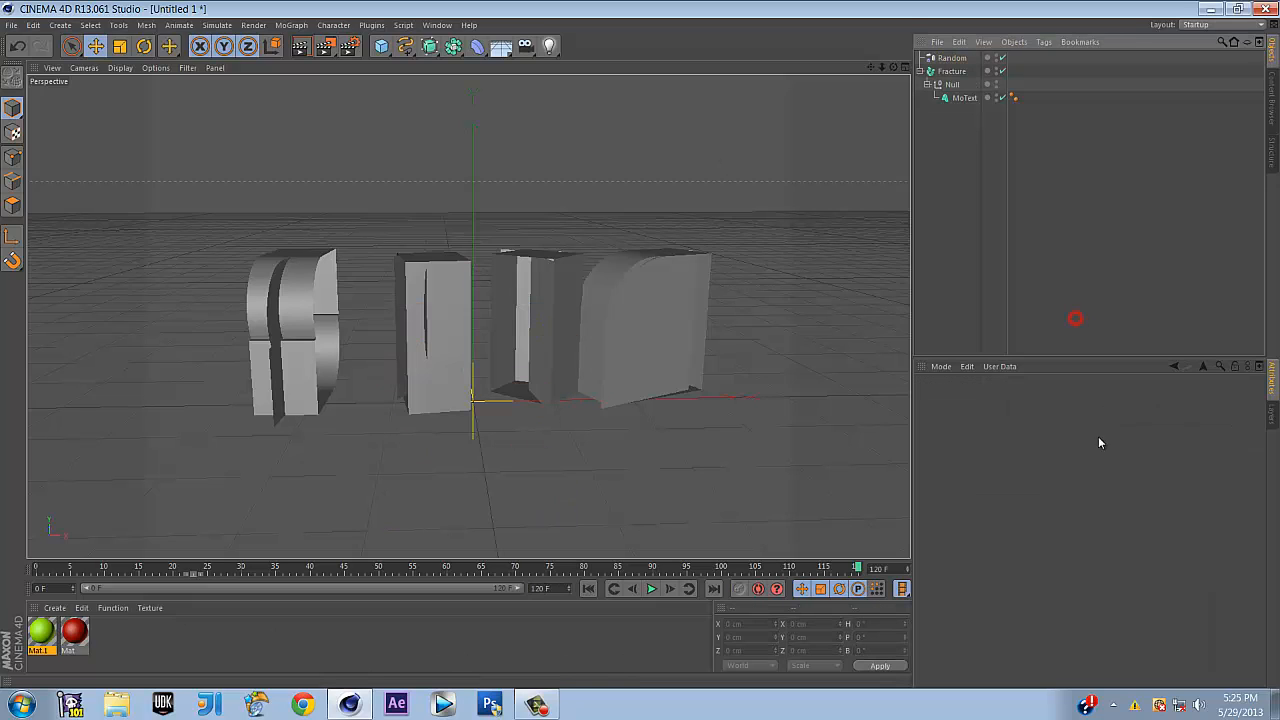
click(951, 58)
Return to frame 0 and try large heading rotation values on the Random effector
click(618, 567)
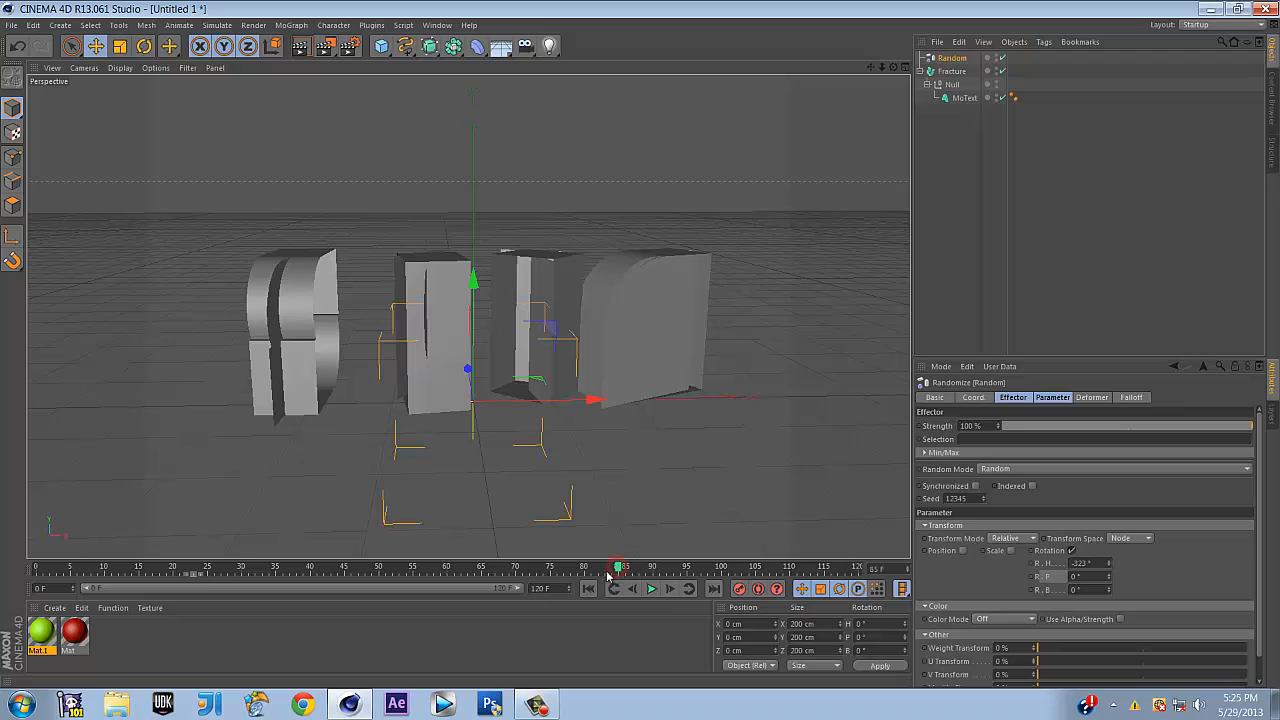
drag(618, 572, 0, 587)
double_click(1098, 563)
text(0)
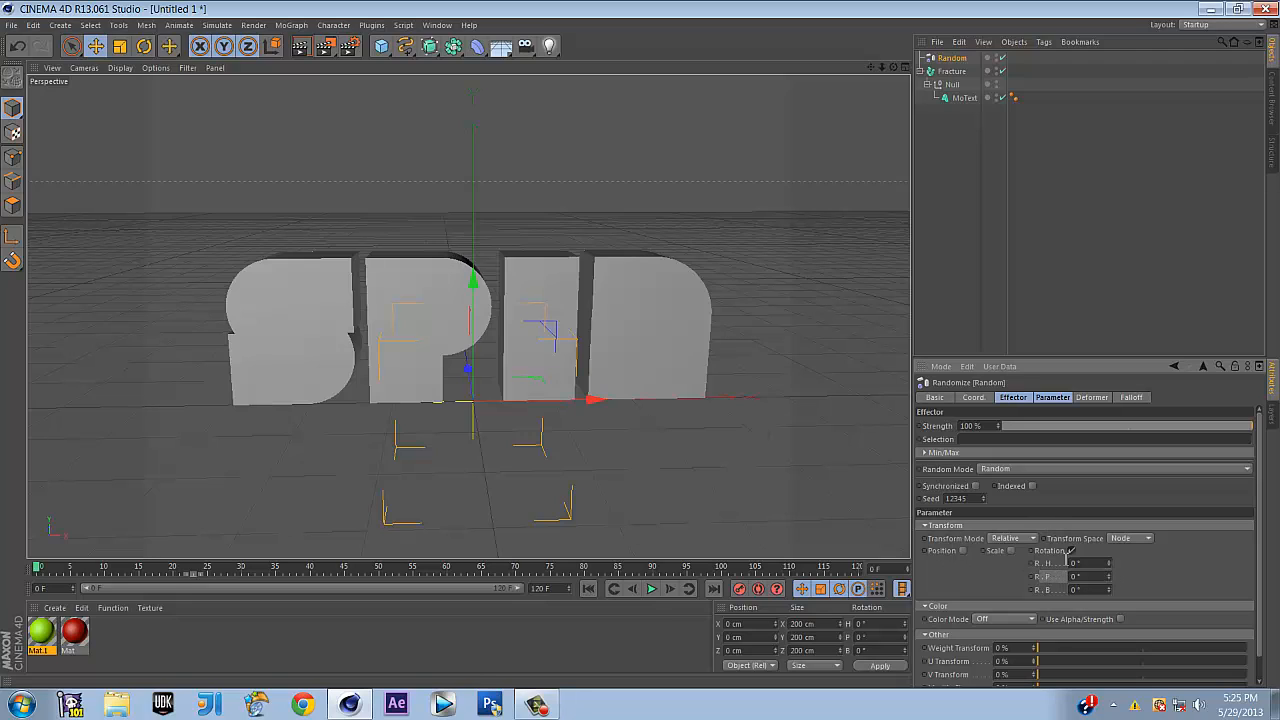
mouse_move(1108, 563)
mouse_down()
mouse_move(1130, 563)
mouse_move(1110, 569)
mouse_move(1110, 597)
mouse_move(1109, 581)
mouse_up()
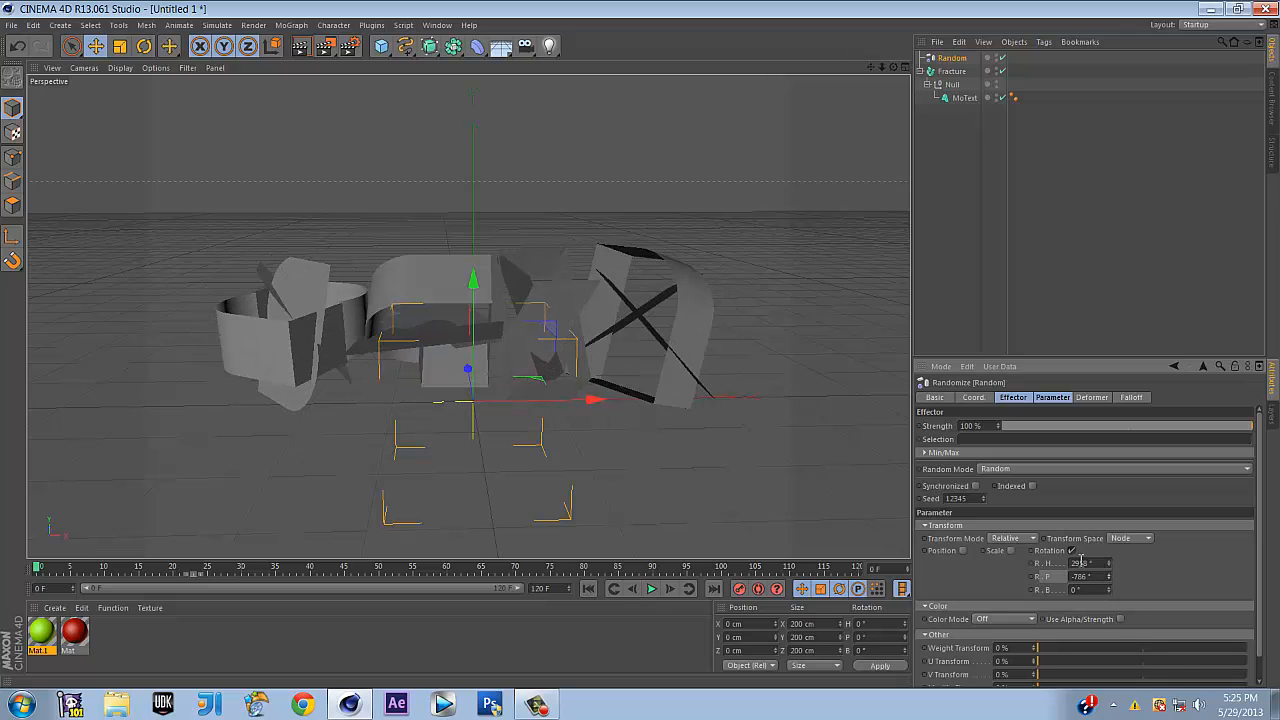
Reset the pitch and heading rotations to 0° after testing larger heading values
double_click(1097, 578)
key(BackSpace)
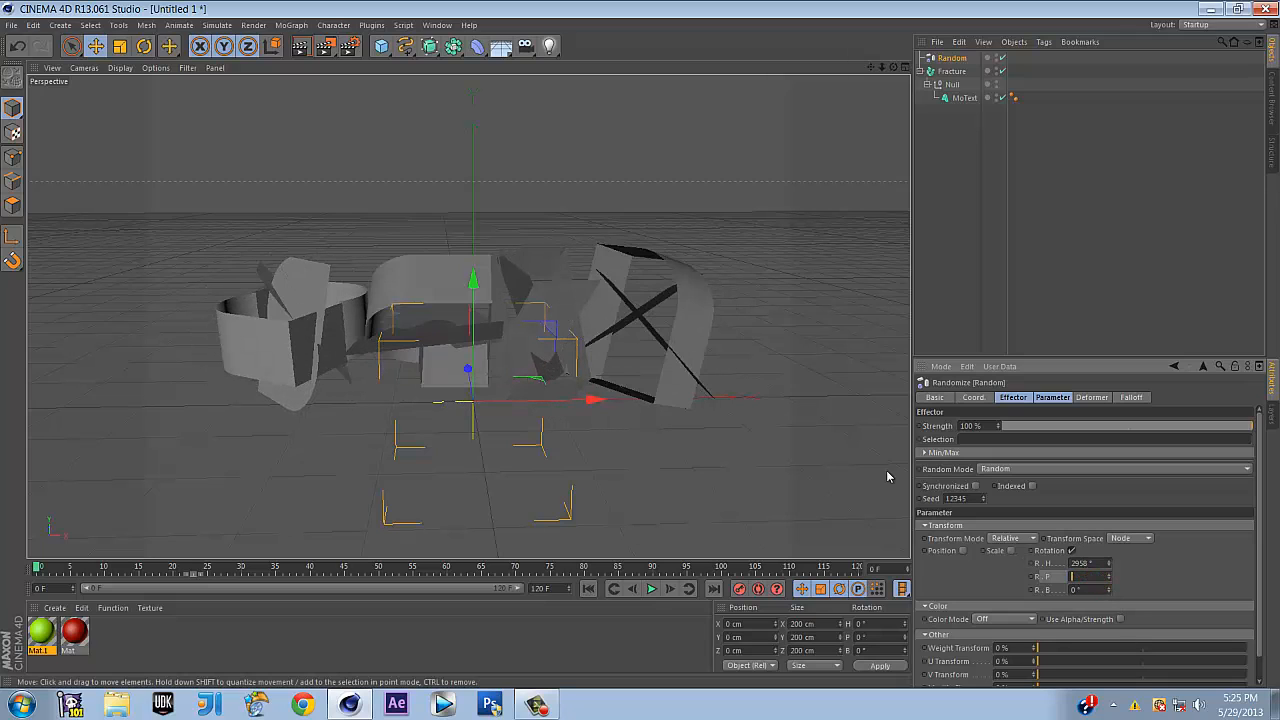
text(0)
key(Return)
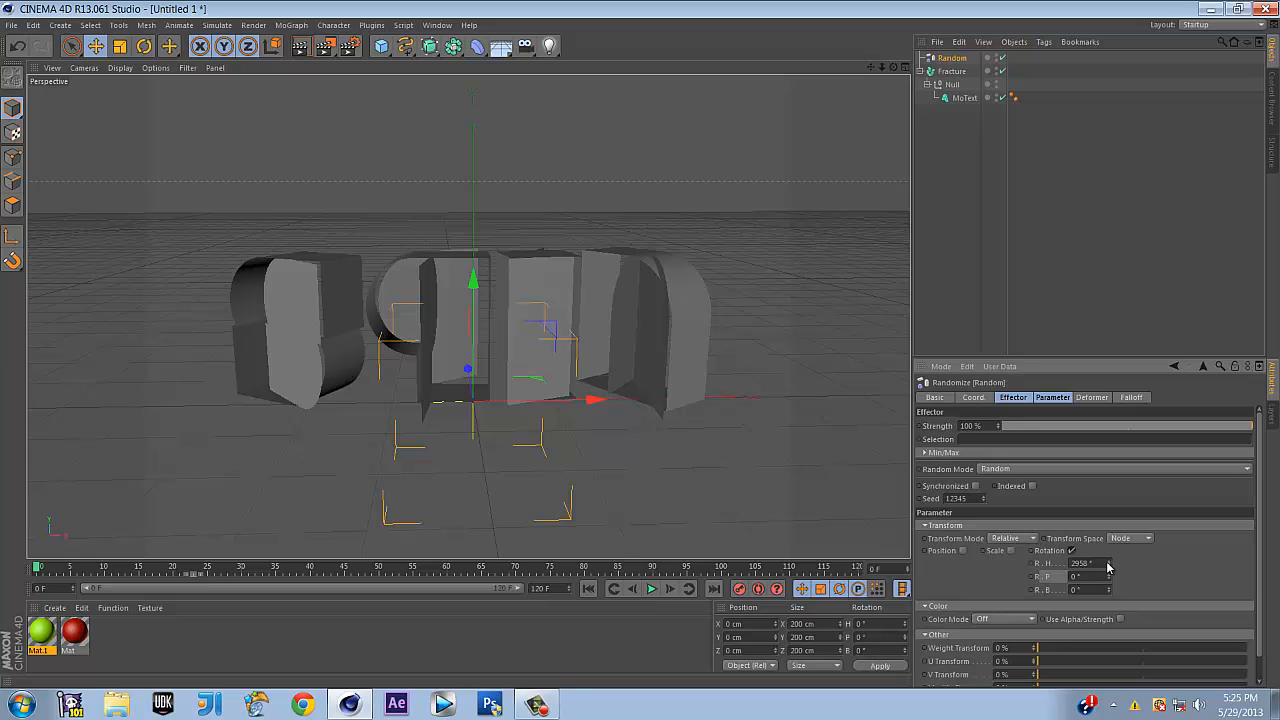
drag(1108, 566, 1055, 577)
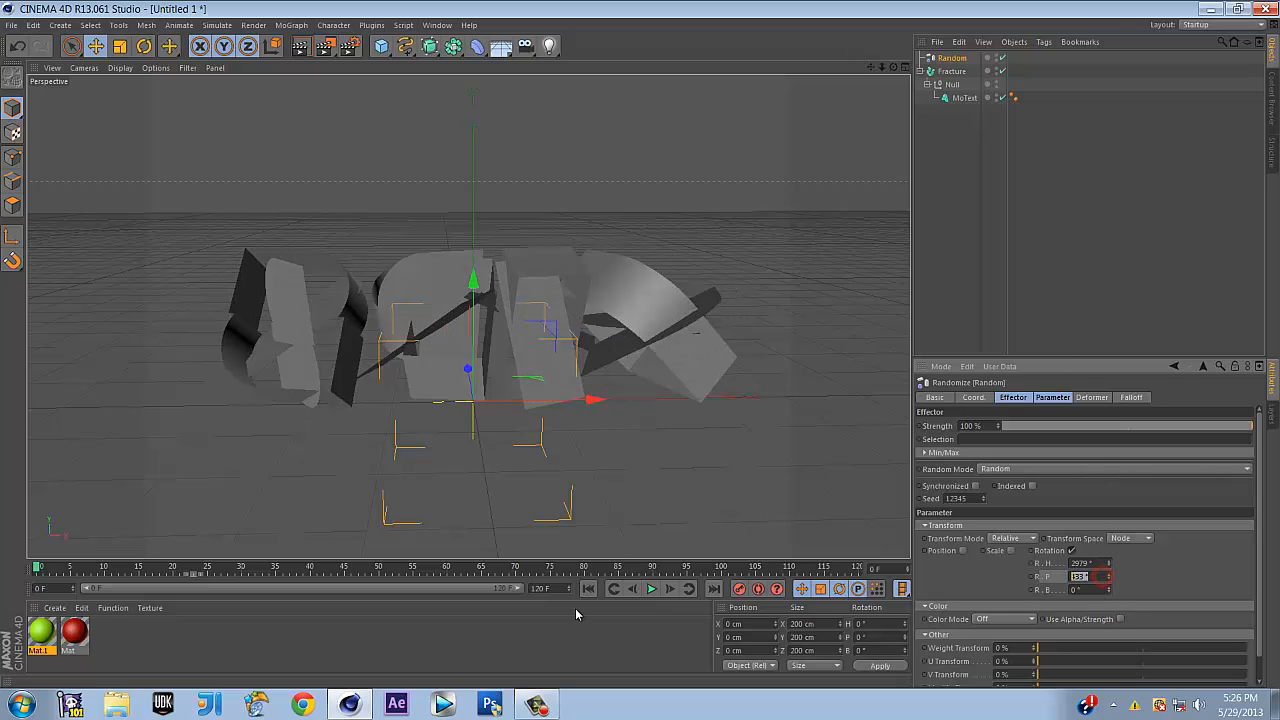
text(0)
key(Return)
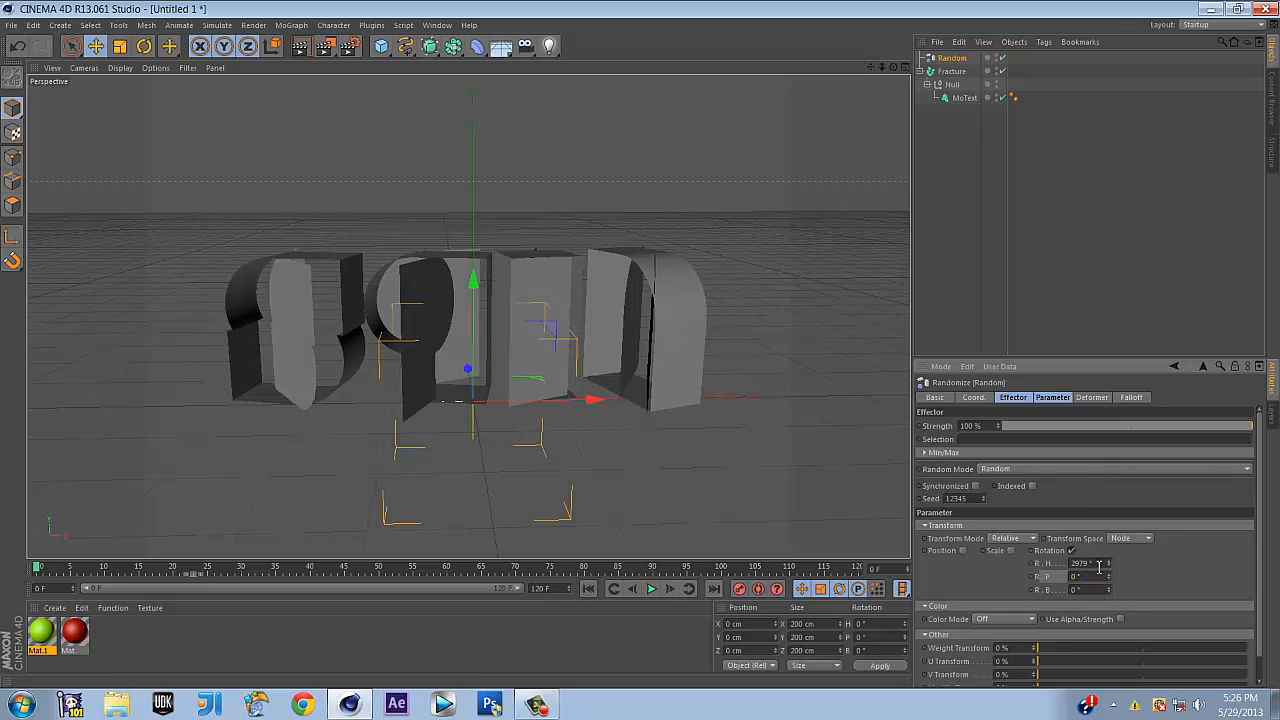
drag(1108, 569, 972, 564)
text(0)
key(Return)
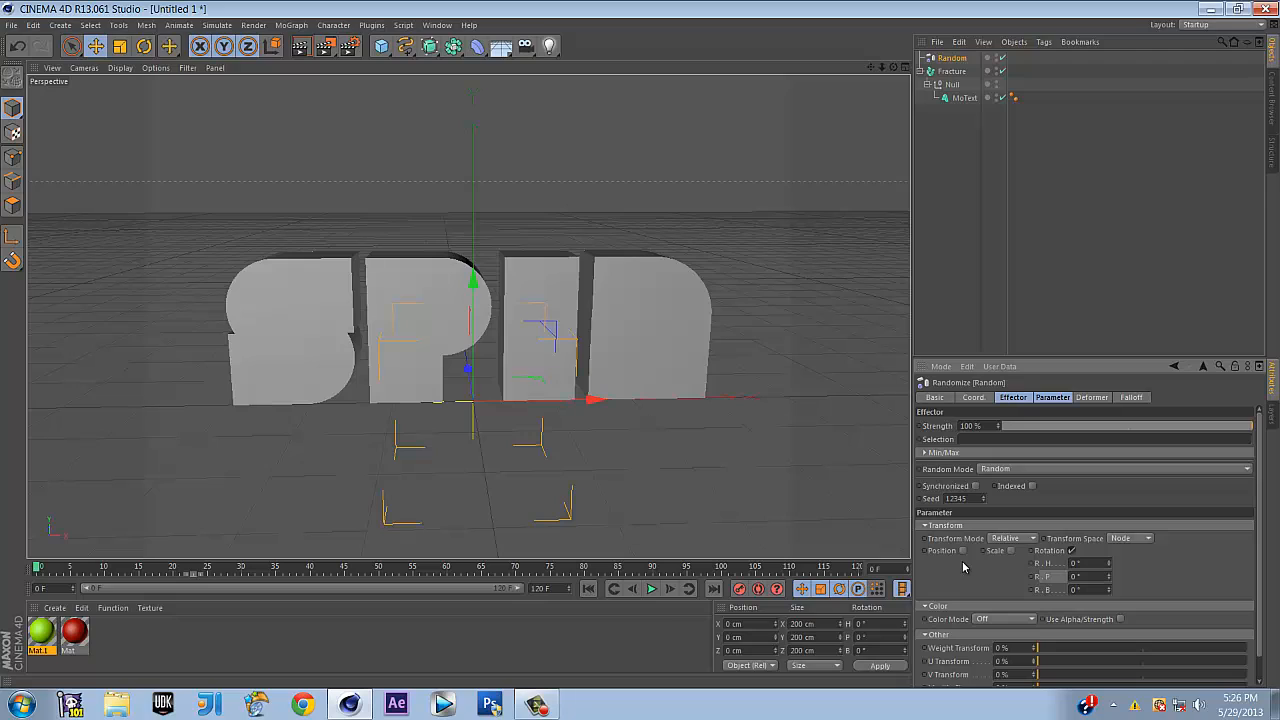
Keyframe the Random effector heading at 0° on frame 0 and 450° on frame 61
click(1043, 563)
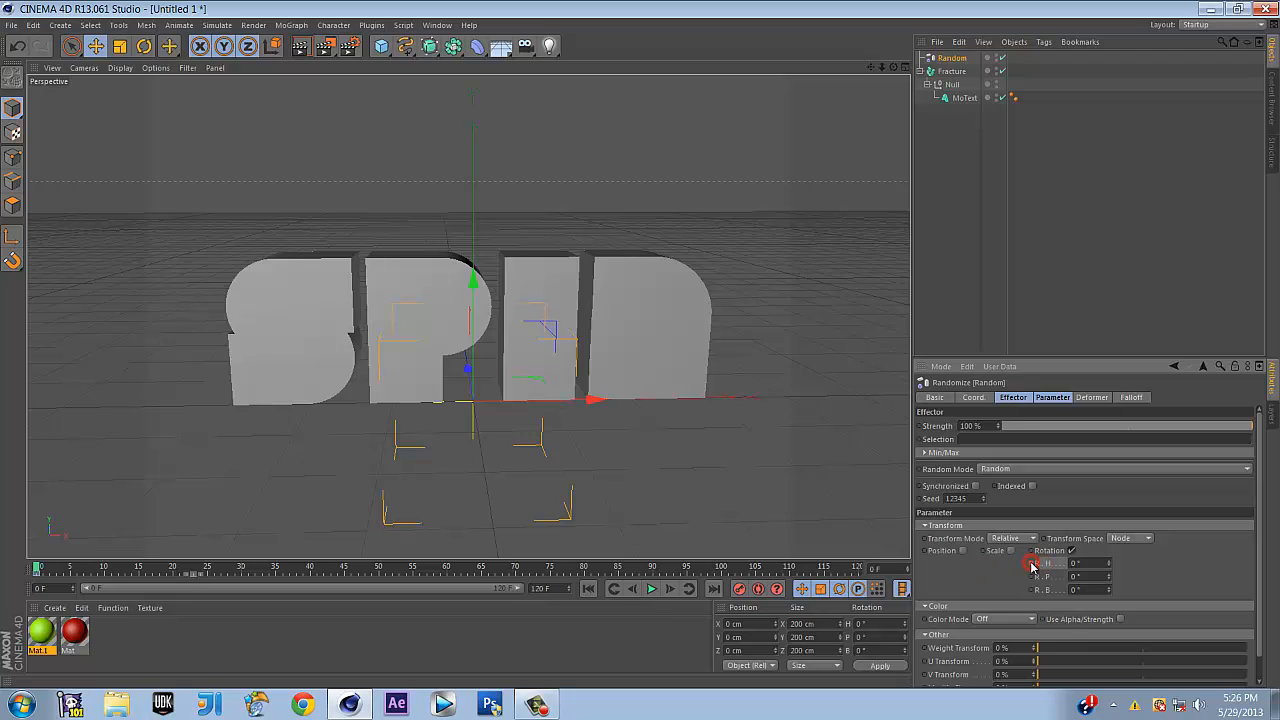
drag(45, 570, 453, 565)
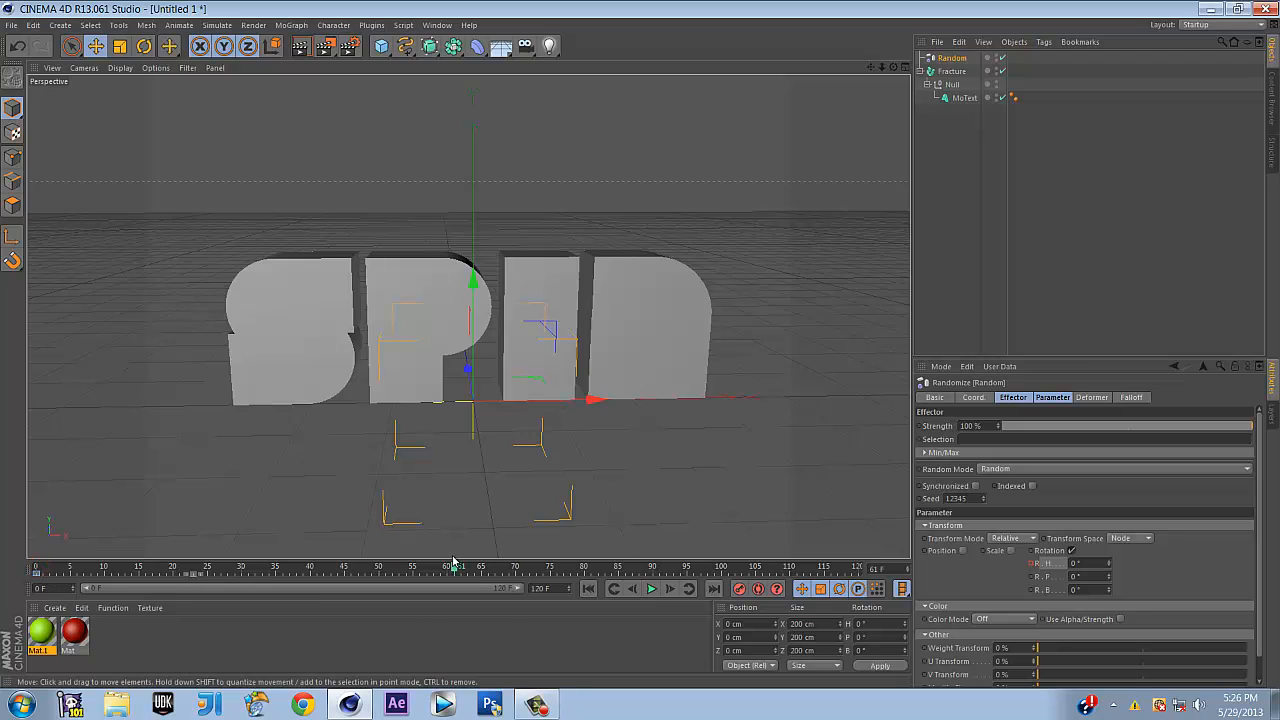
drag(1092, 562, 934, 575)
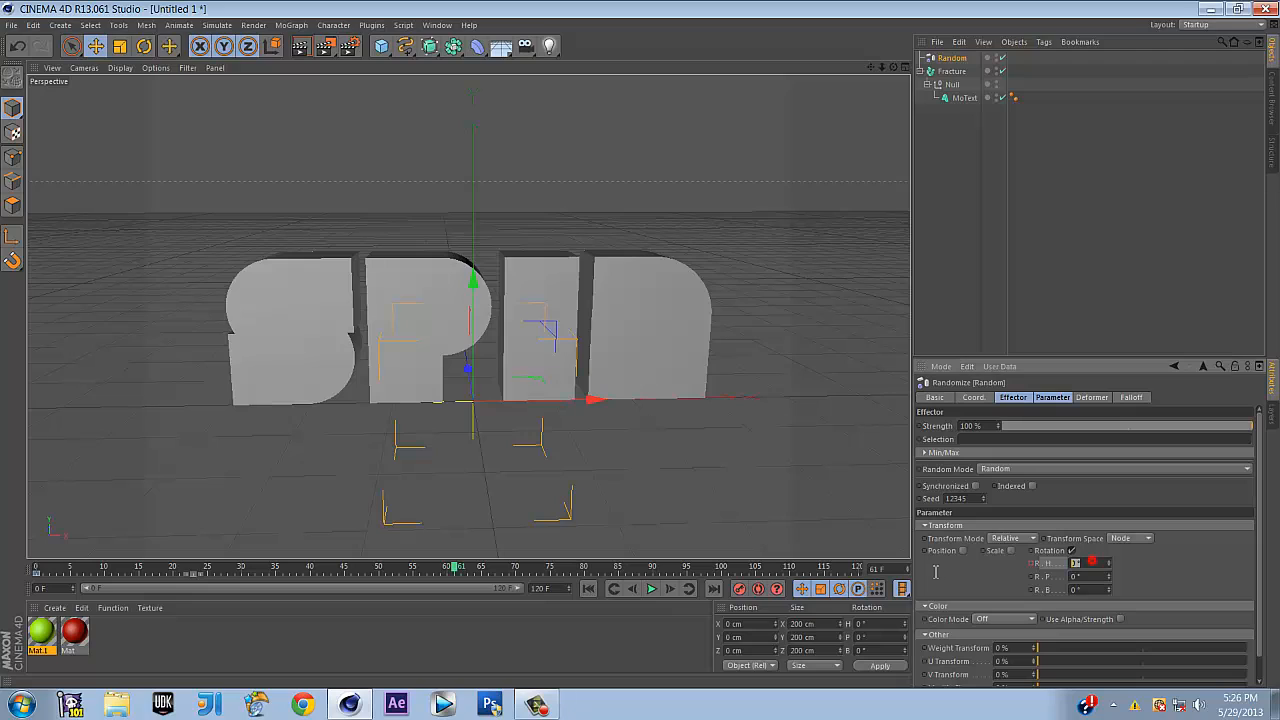
text(450)
key(Return)
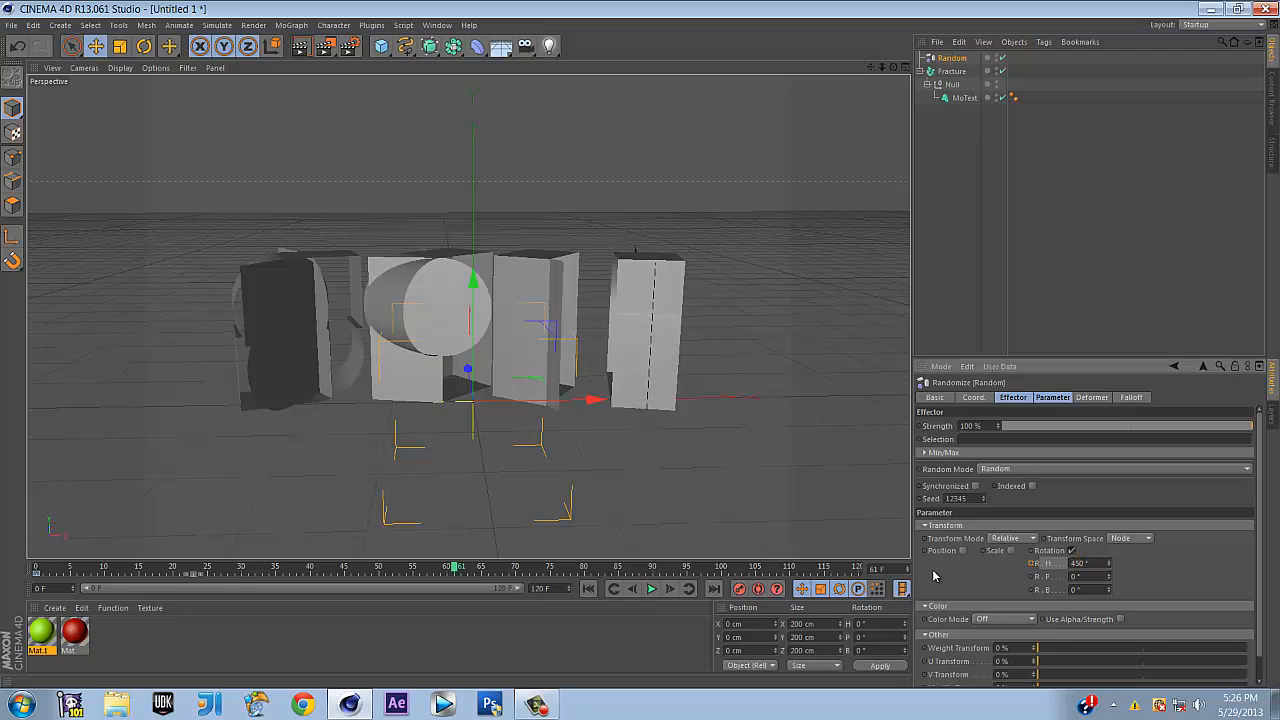
ctrl+click(1033, 563)
Keyframe the heading back to 0° at frame 81, then scrub near frame 79 to check
drag(453, 570, 591, 570)
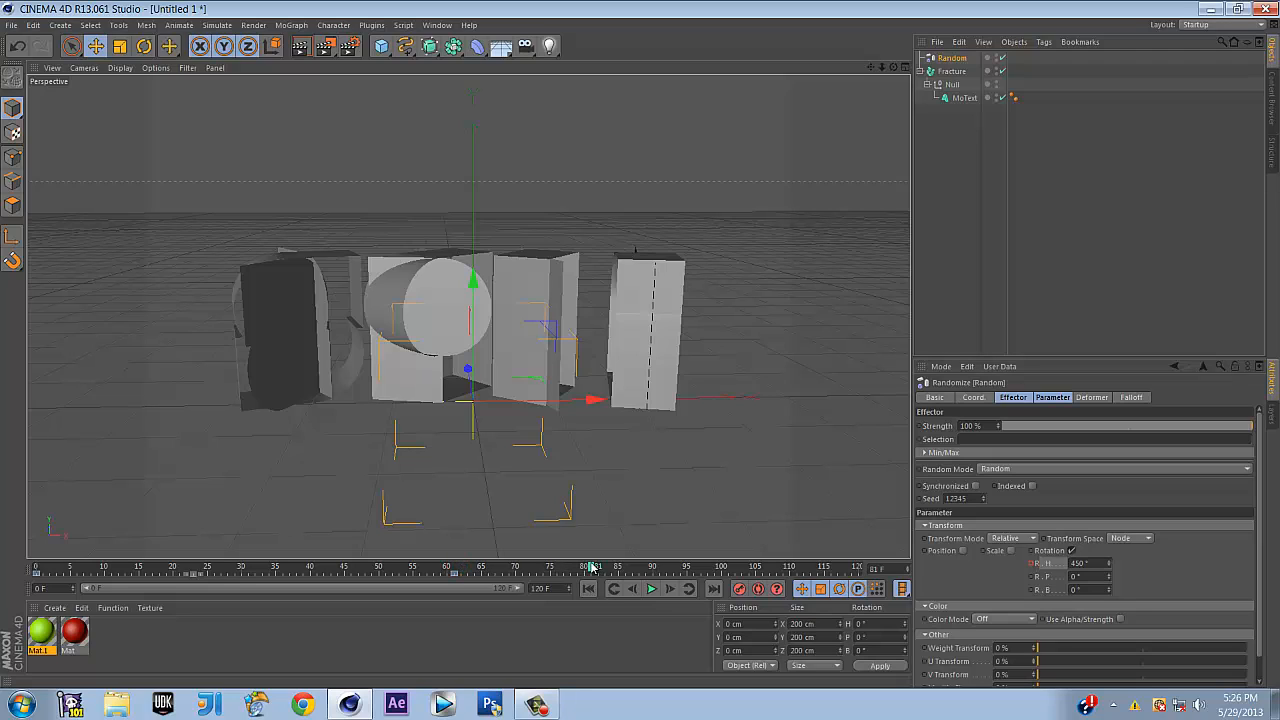
drag(1088, 562, 969, 579)
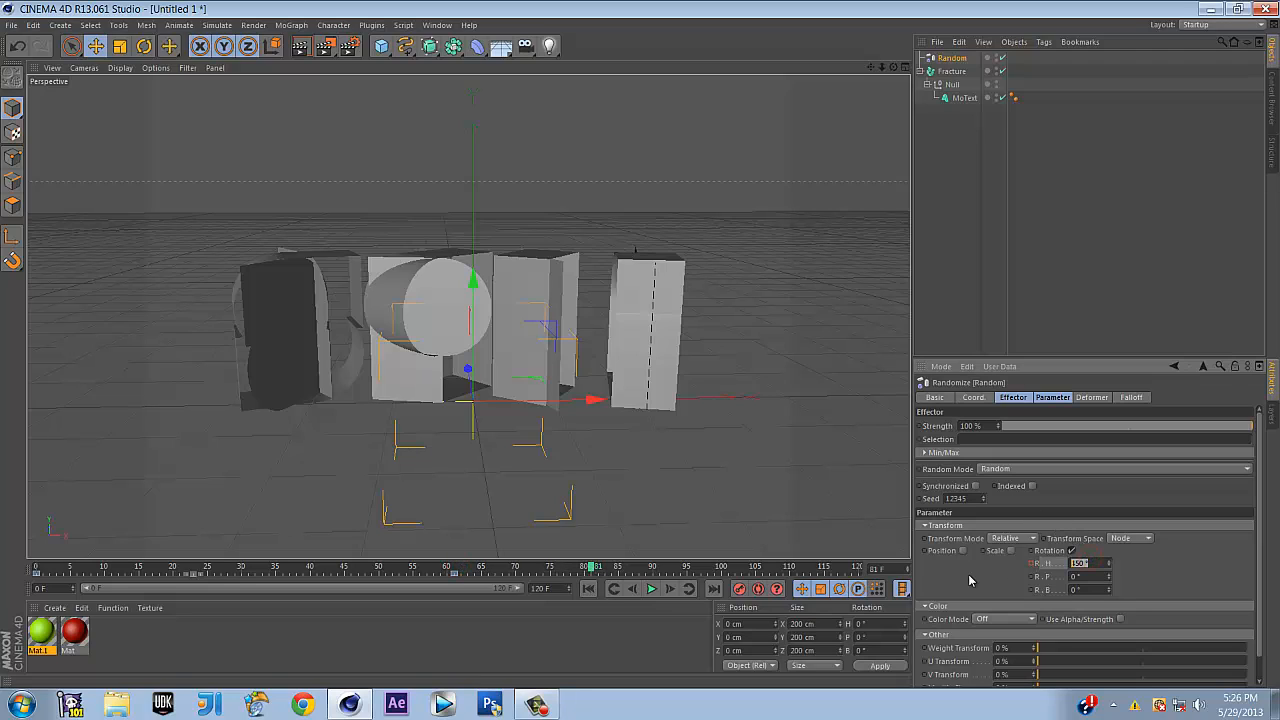
text(0)
key(Return)
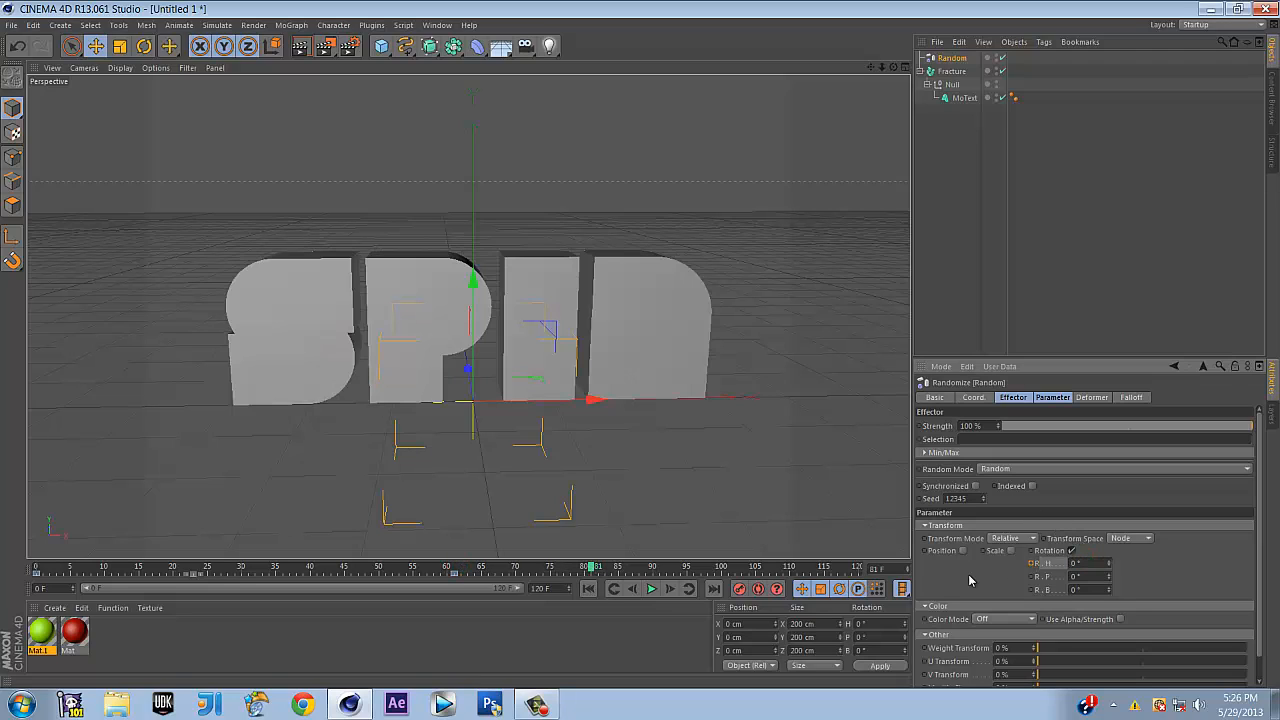
ctrl+click(1032, 564)
click(506, 618)
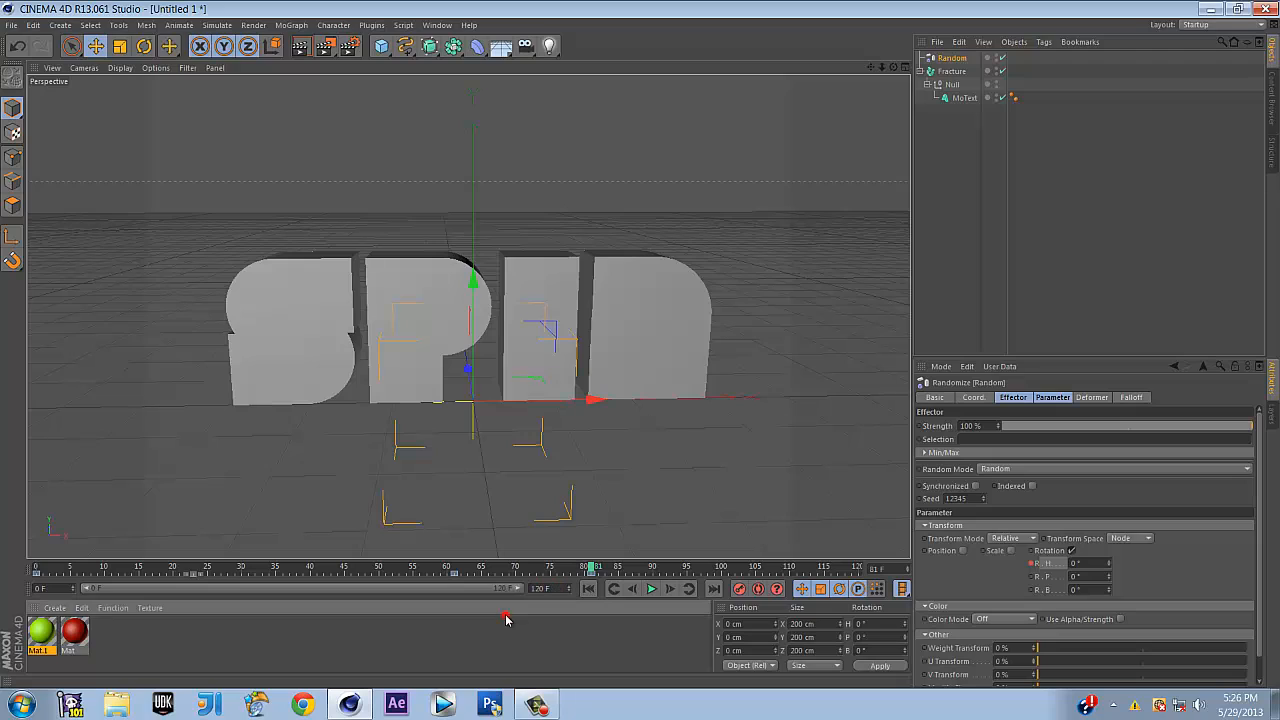
click(553, 590)
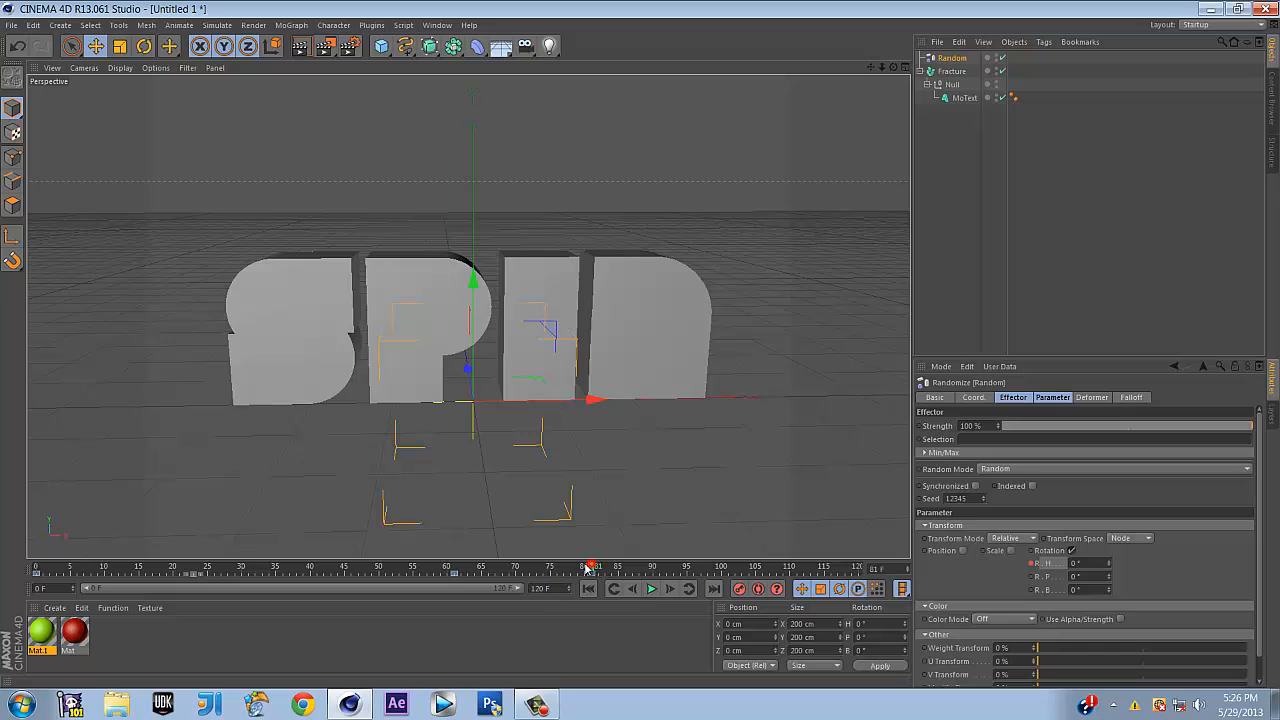
mouse_move(588, 567)
mouse_down()
mouse_move(234, 529)
mouse_move(429, 531)
mouse_move(589, 560)
mouse_up()
Play the heading spin, pause partway, and scrub back to about frame 21 to review
drag(594, 563, 630, 563)
click(650, 589)
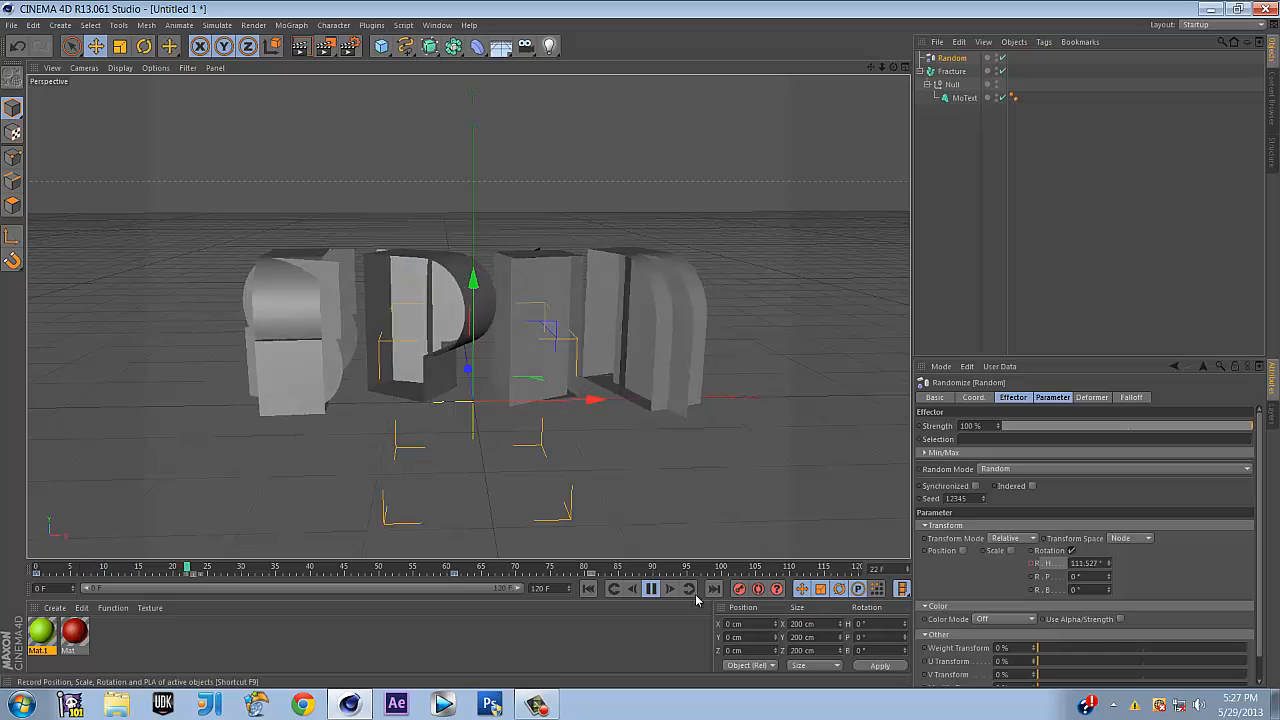
click(651, 589)
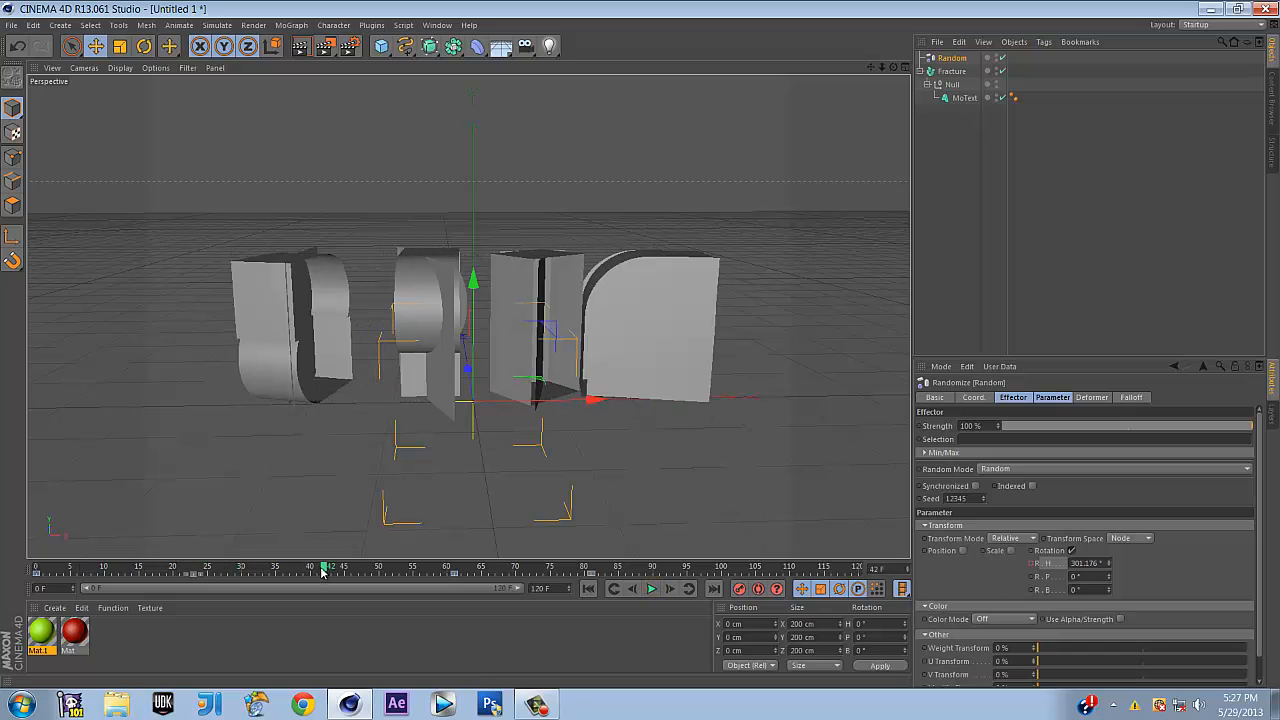
drag(322, 571, 180, 565)
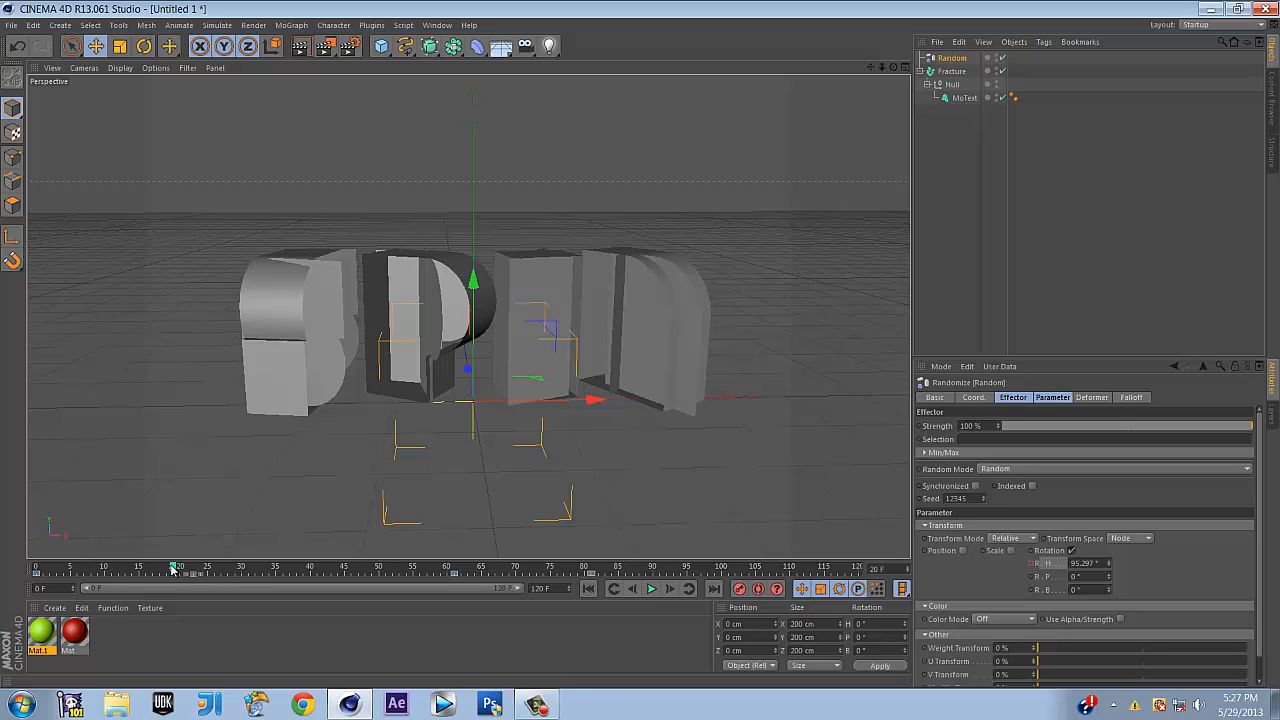
mouse_move(172, 568)
mouse_down()
mouse_move(30, 574)
mouse_move(451, 586)
mouse_move(183, 570)
mouse_up()
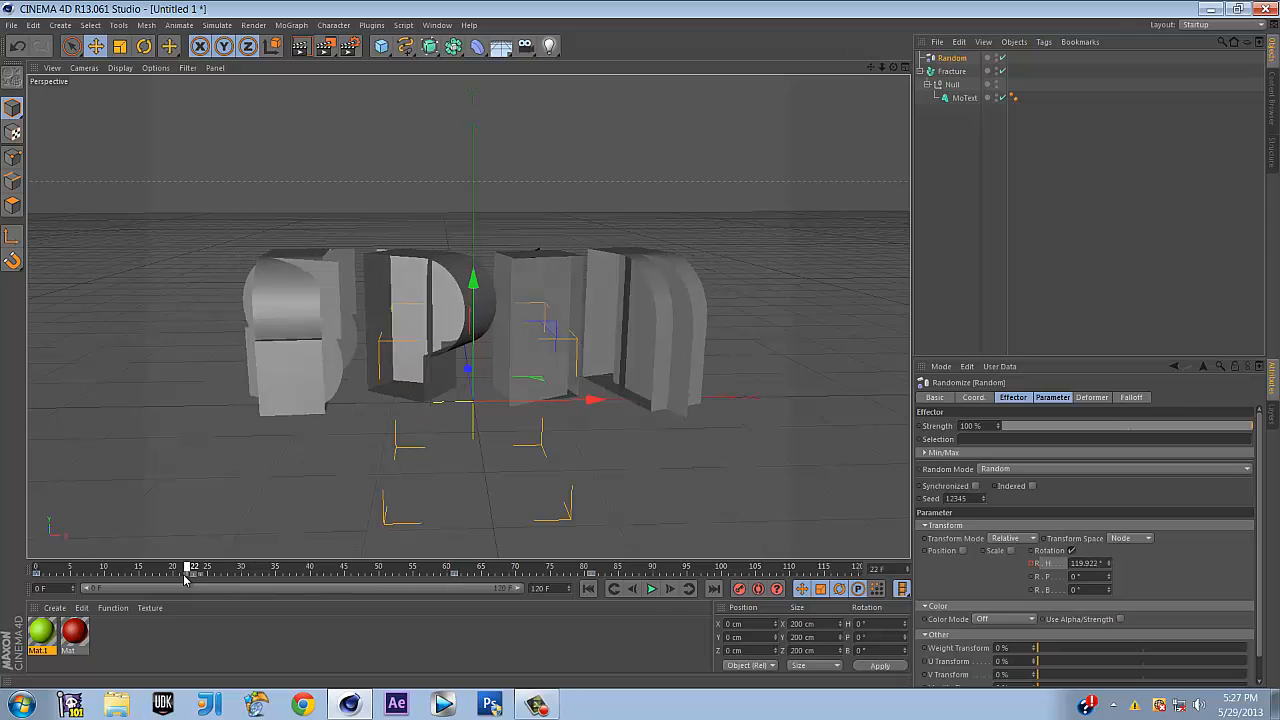
Keyframe the Random effector pitch rotation at 0° on frame 21
double_click(1091, 576)
text(250)
key(Return)
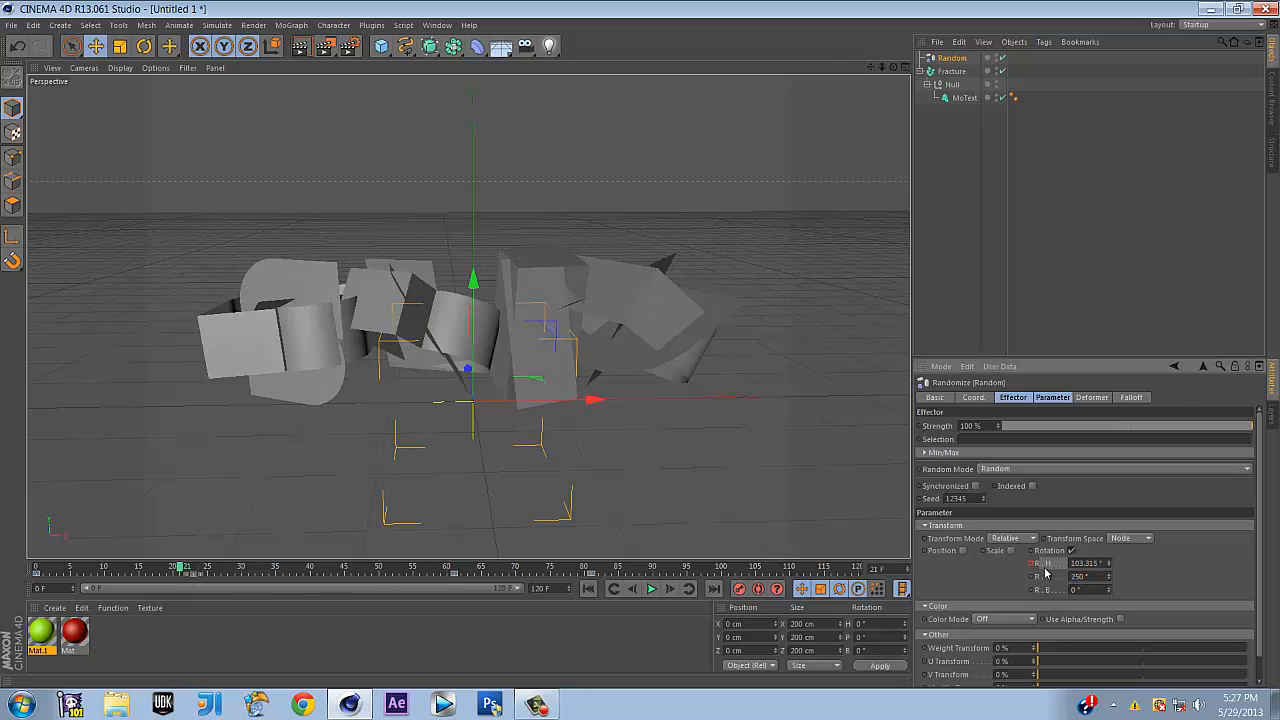
double_click(1093, 576)
text(0)
key(Return)
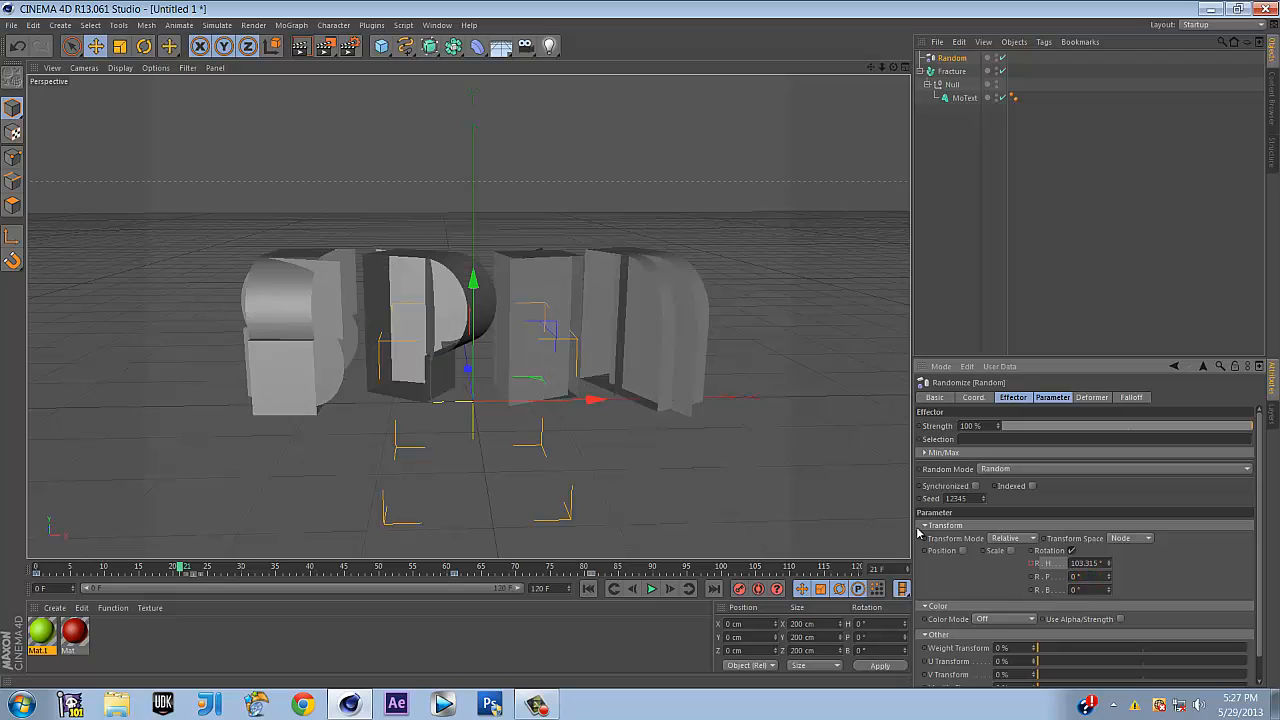
click(1030, 577)
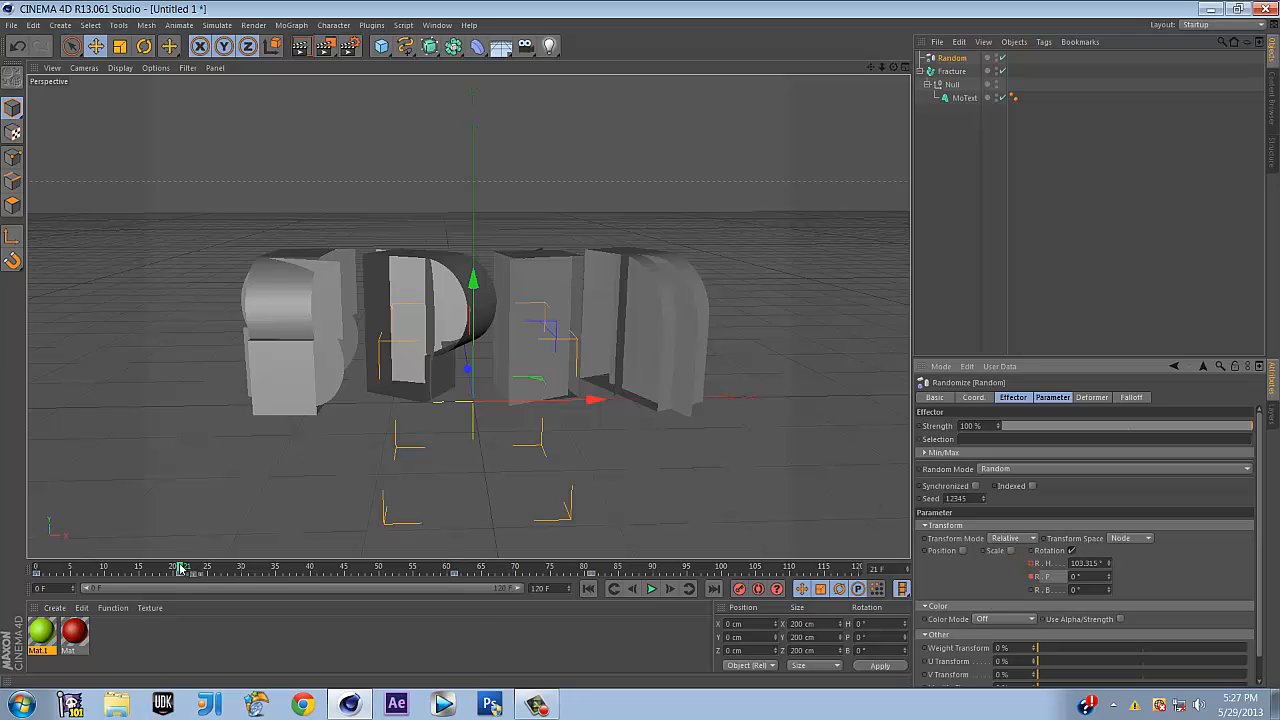
Keyframe the pitch rotation at 250° on frame 63
drag(180, 569, 468, 575)
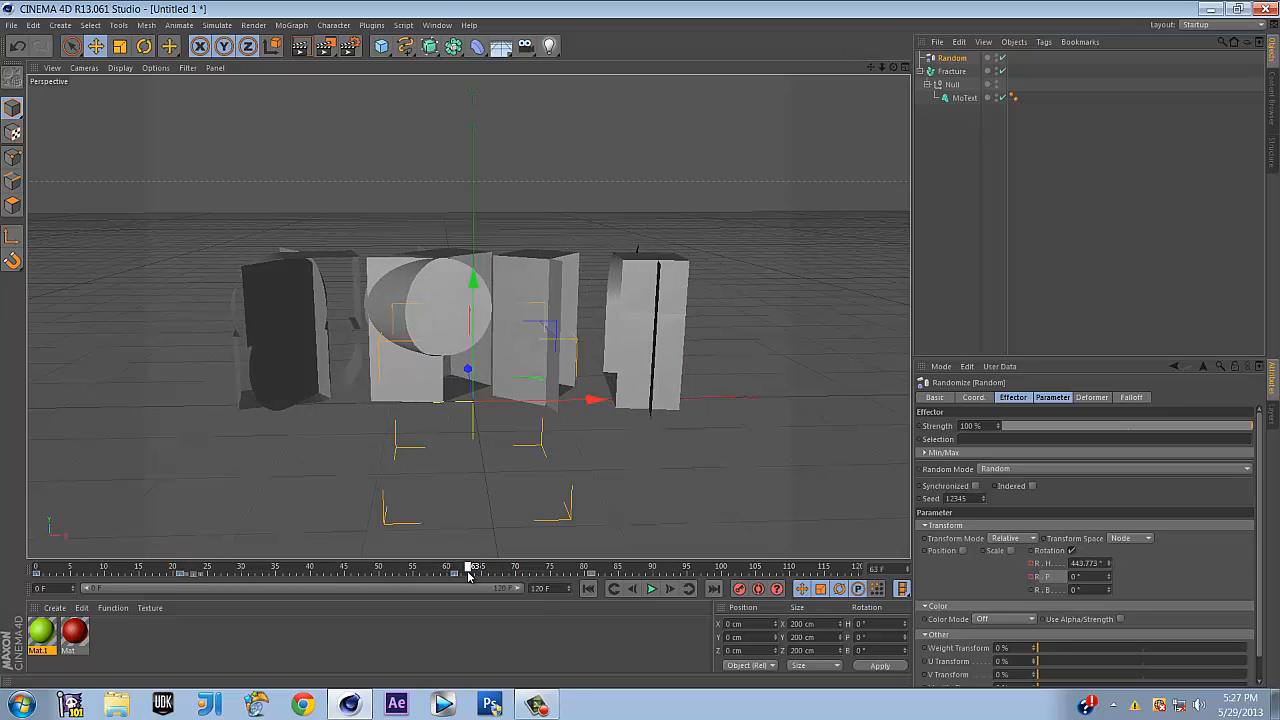
double_click(1080, 576)
text(250)
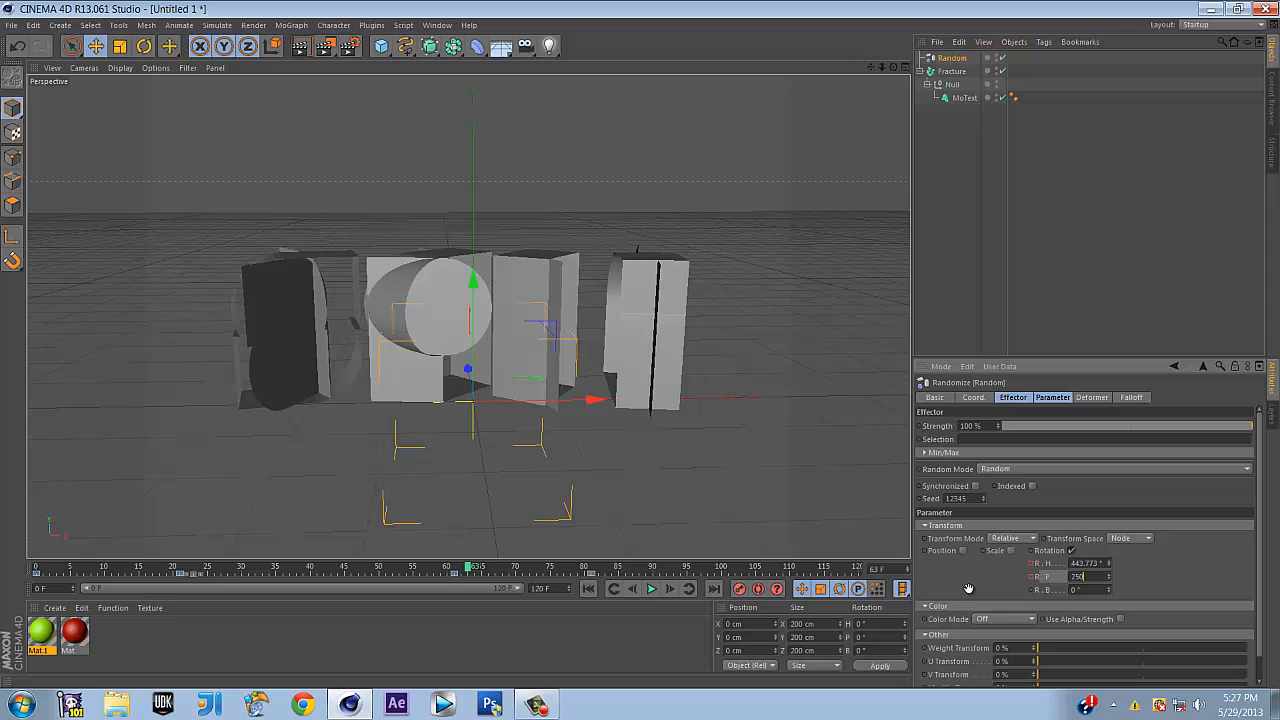
click(968, 588)
click(1034, 578)
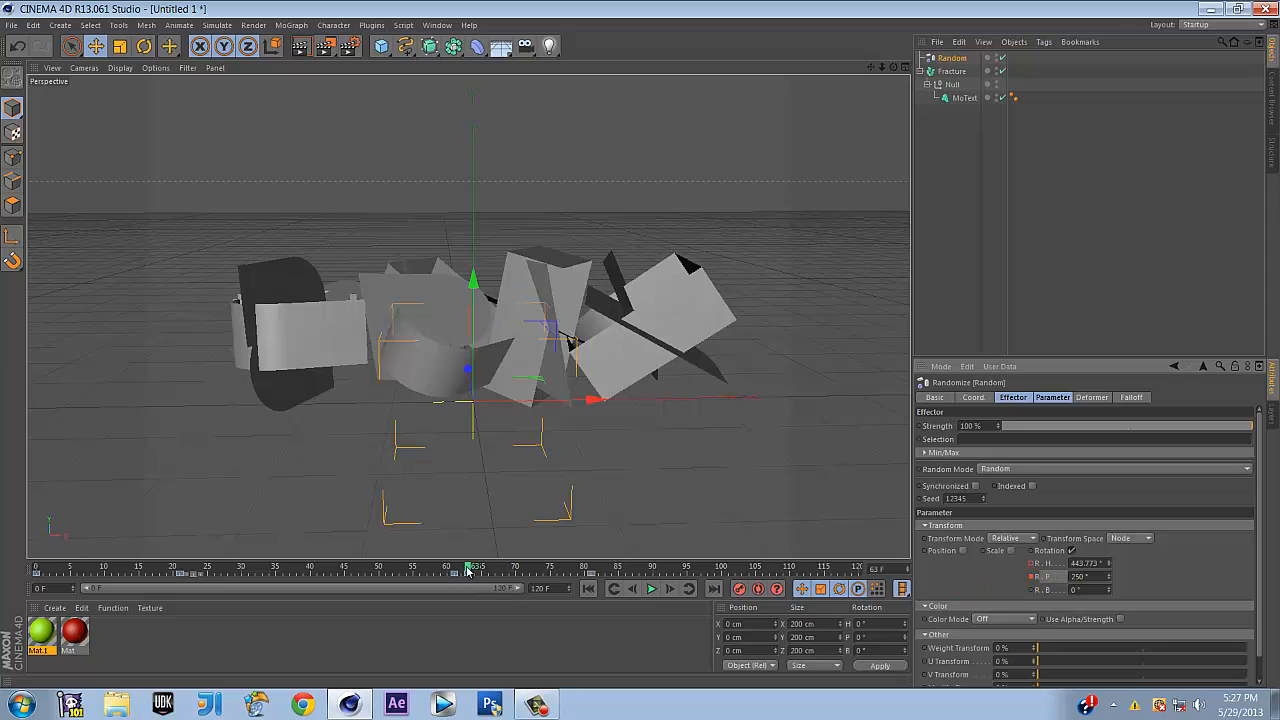
Keyframe the pitch rotation back to 0° on frame 77
drag(467, 570, 564, 577)
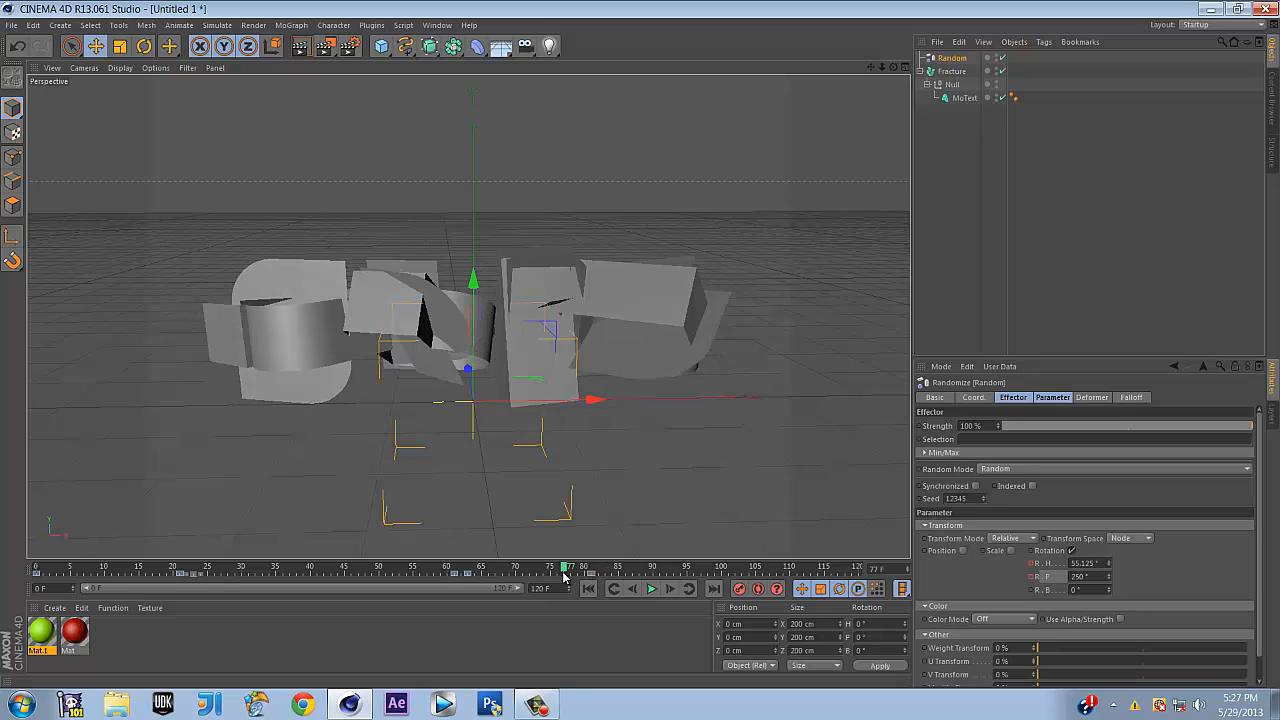
click(1103, 576)
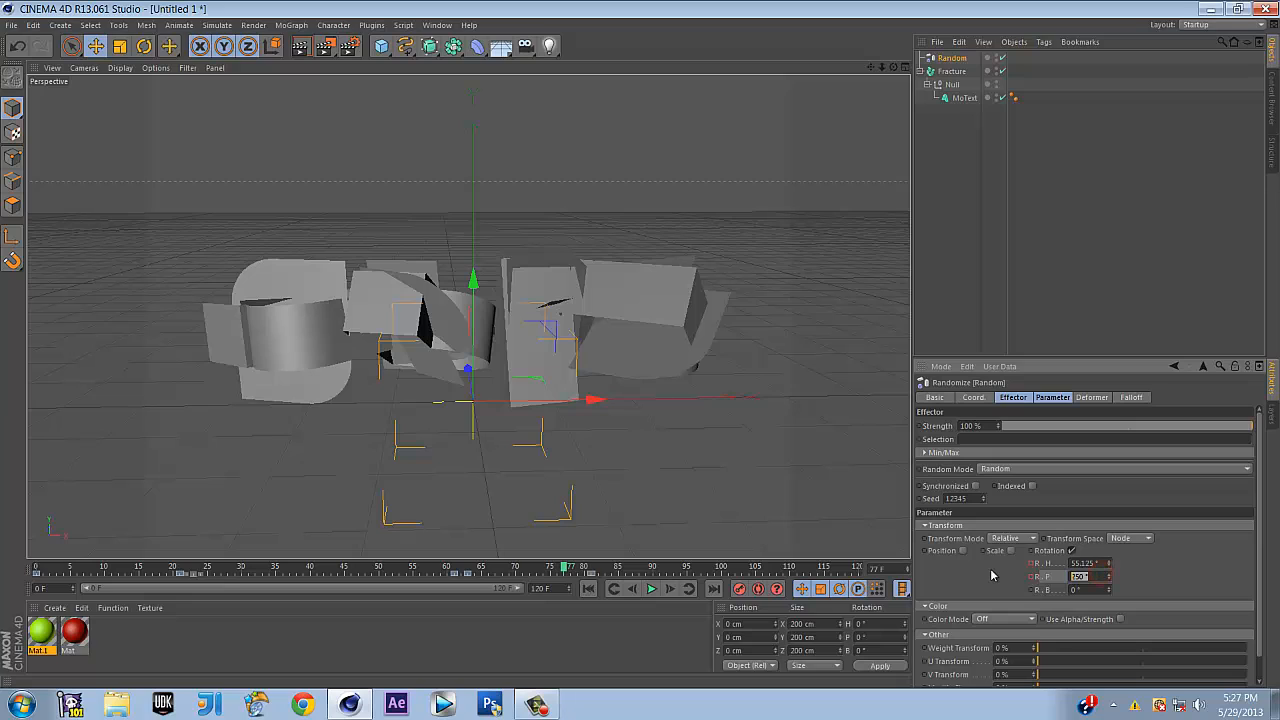
text(0)
key(Return)
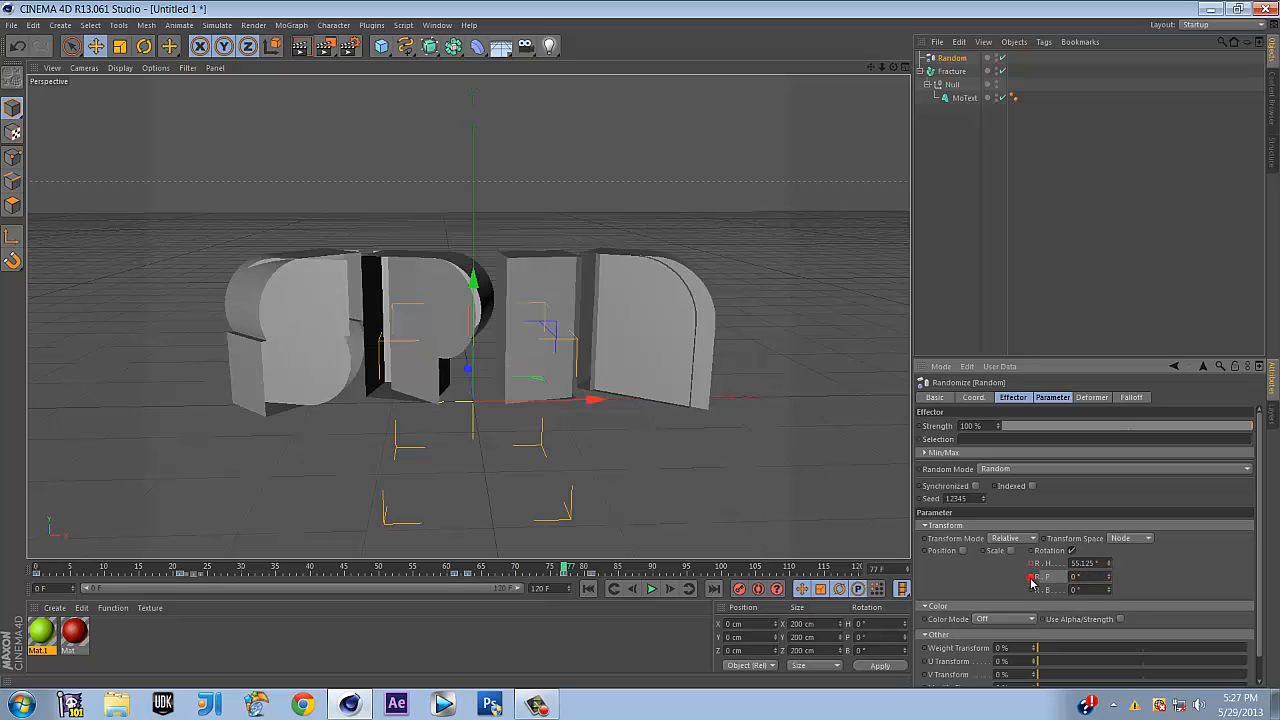
click(652, 589)
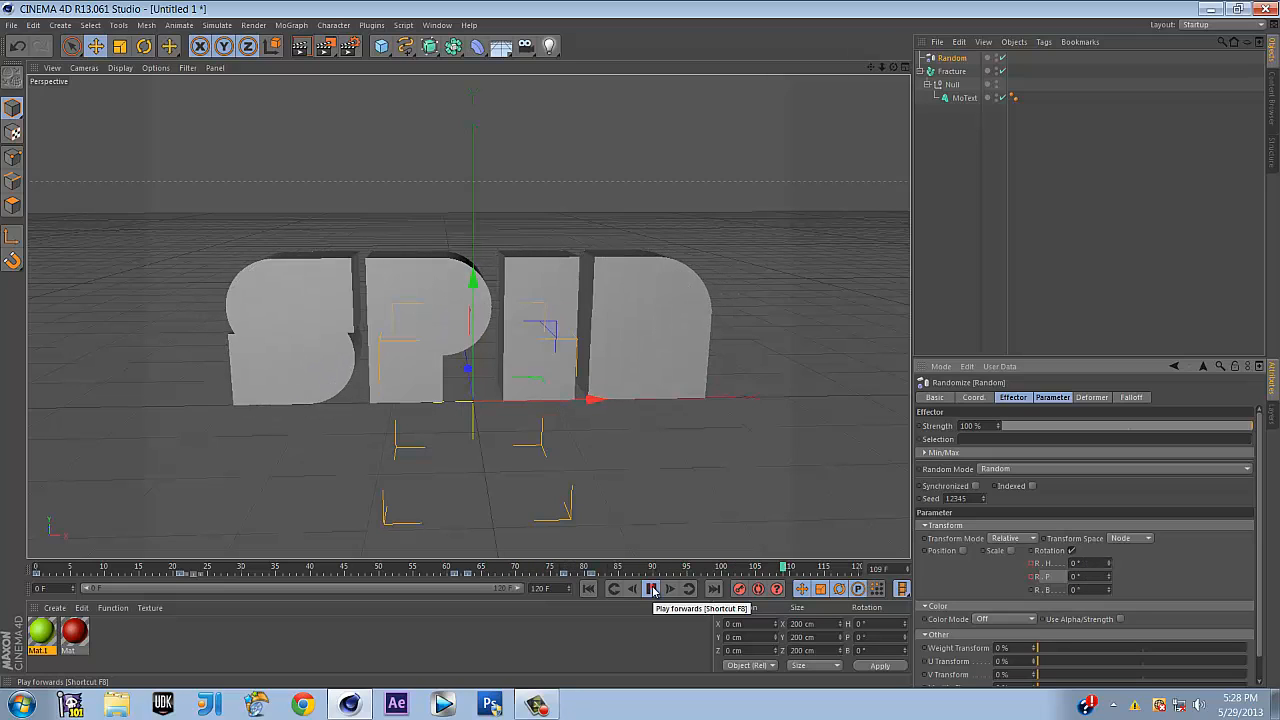
Stop the animation playback and rewind the timeline to frame 0
click(651, 589)
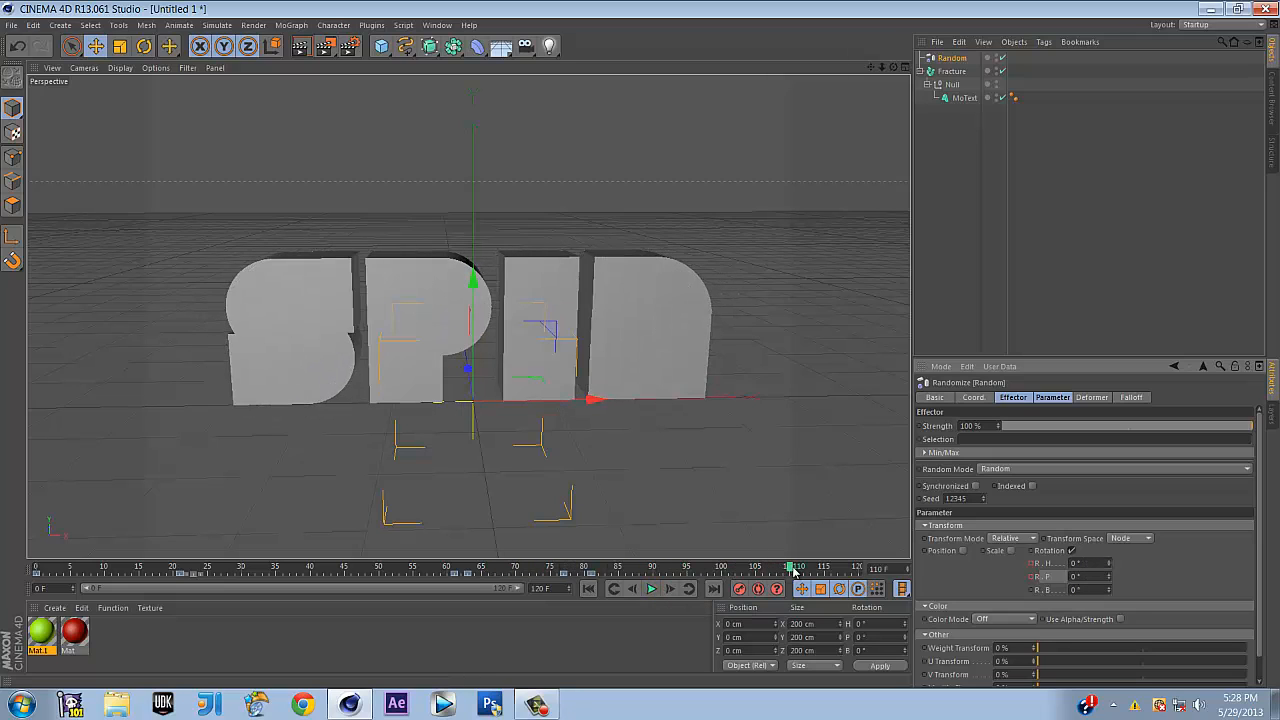
drag(790, 572, 0, 567)
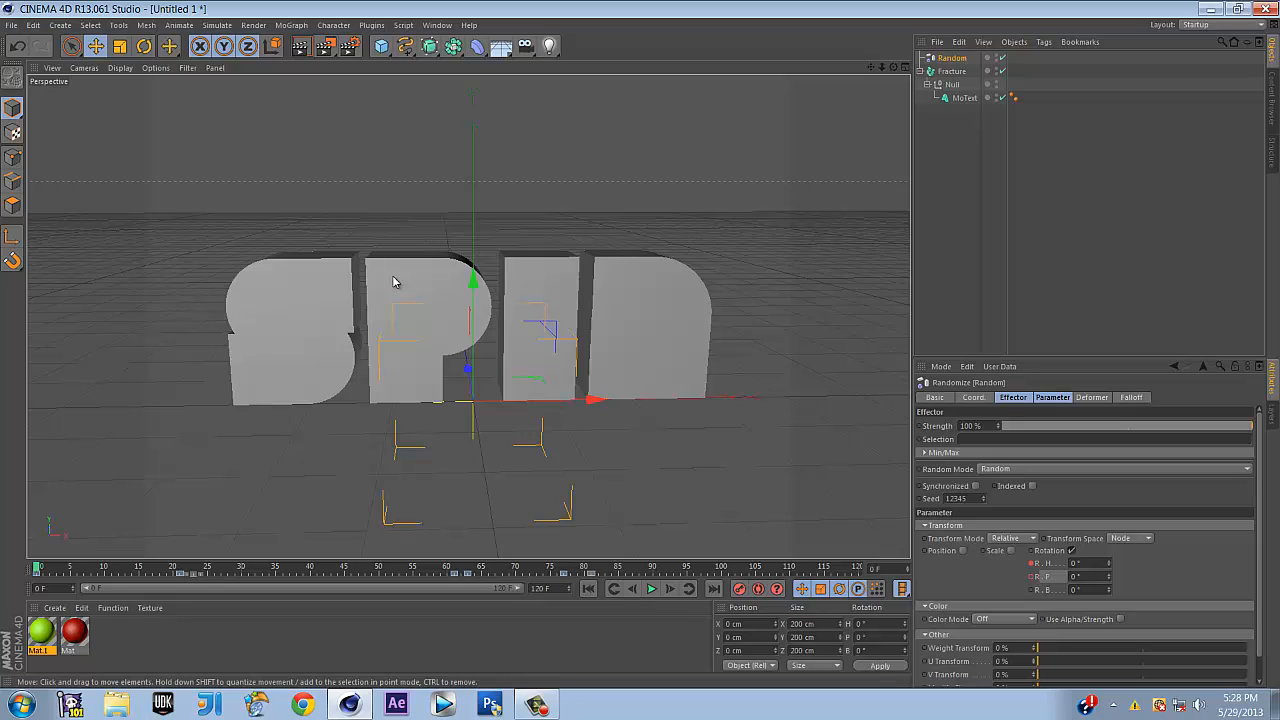
Open the Render Settings window and close it again
click(349, 46)
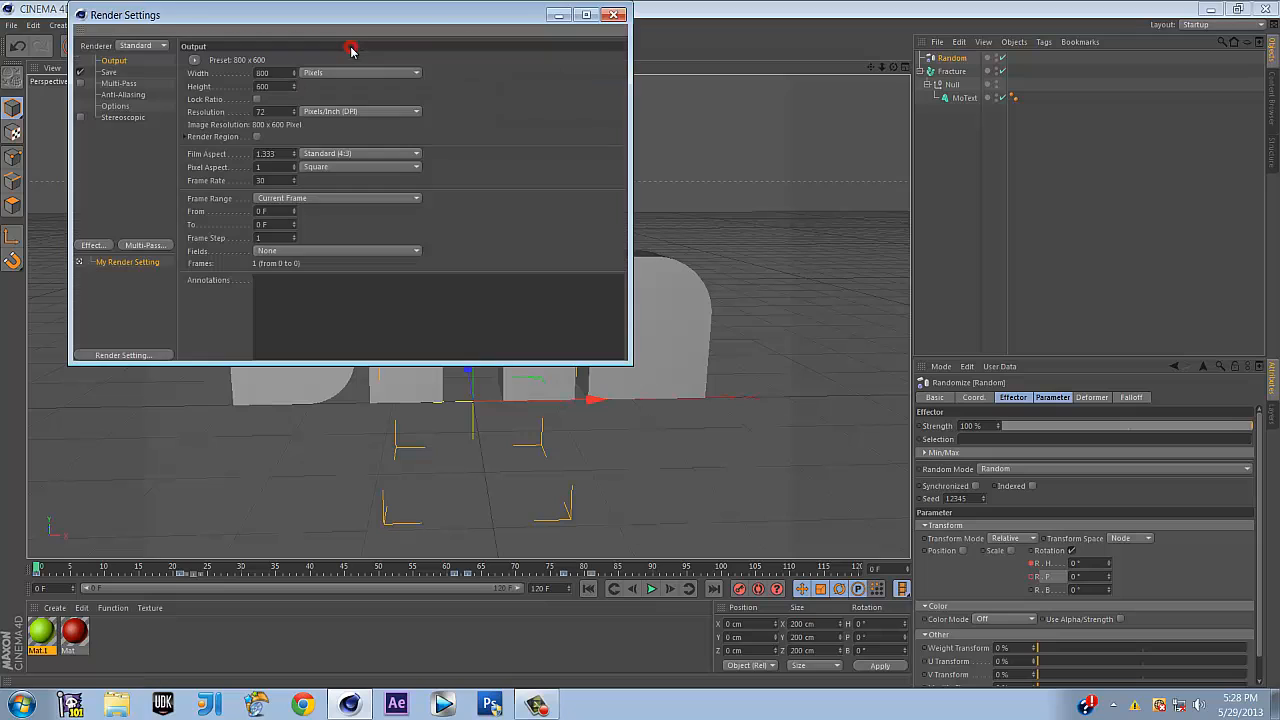
click(615, 15)
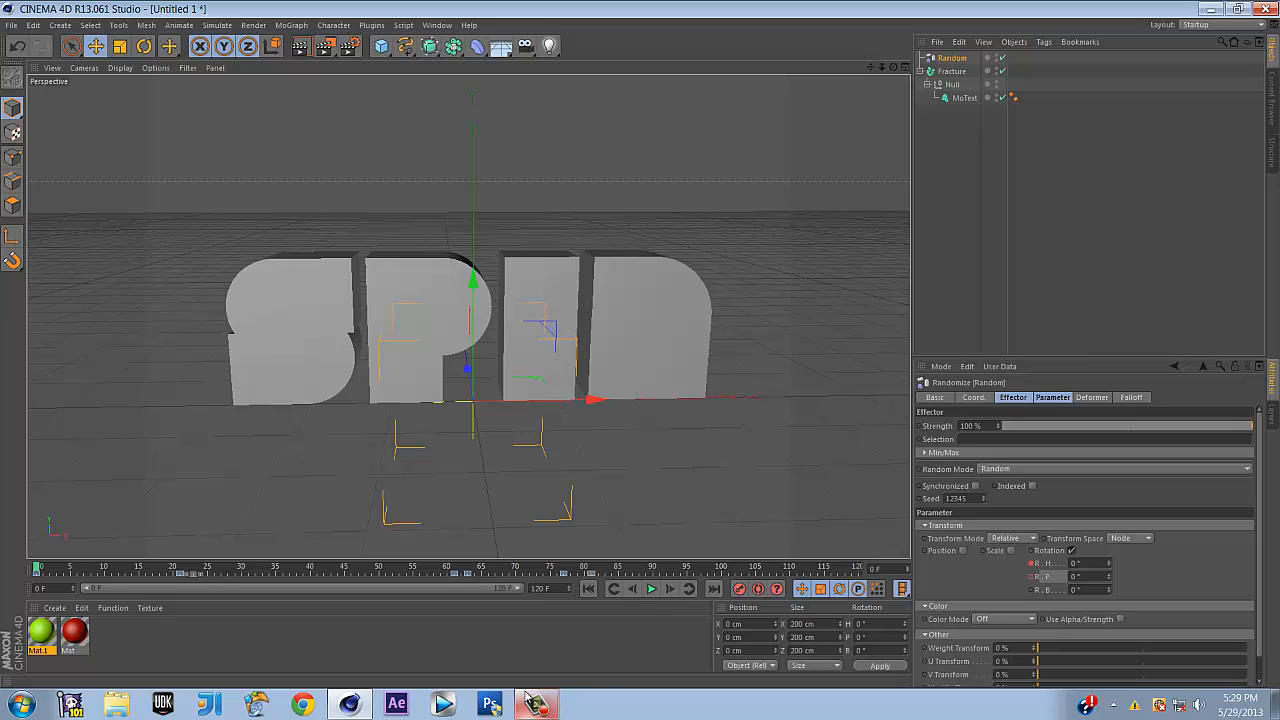
mouse_move(536, 704)
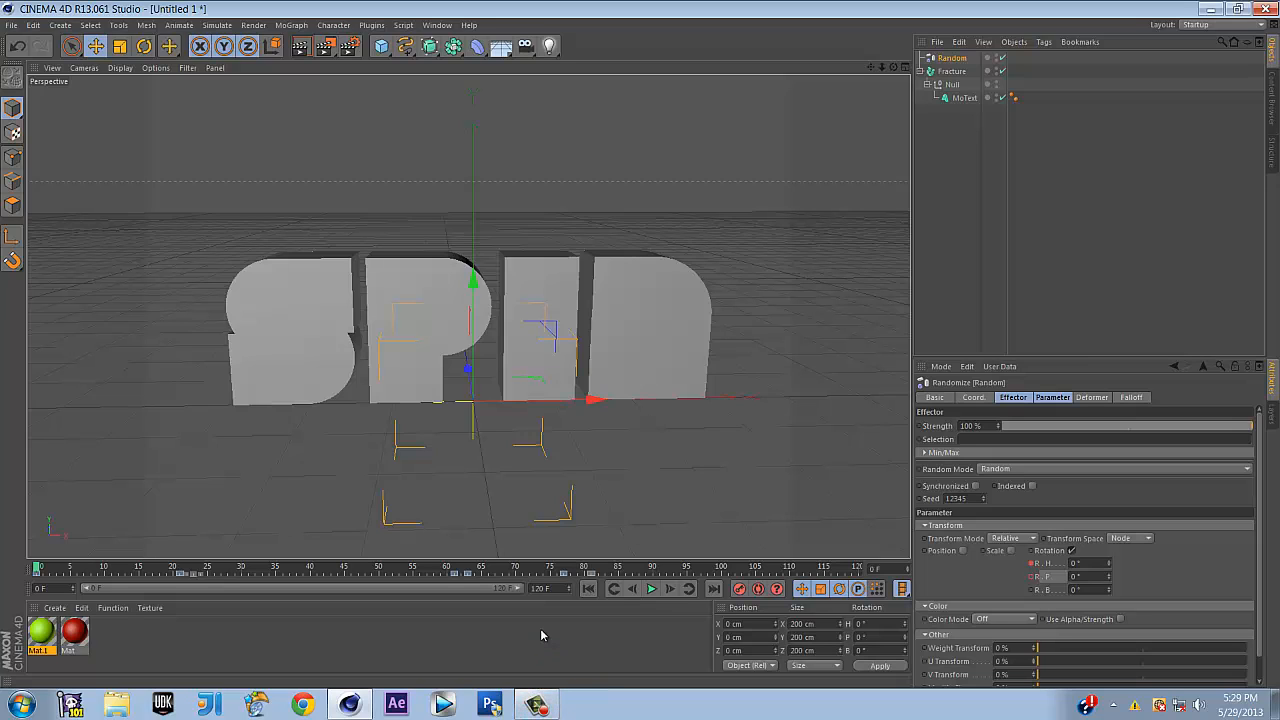